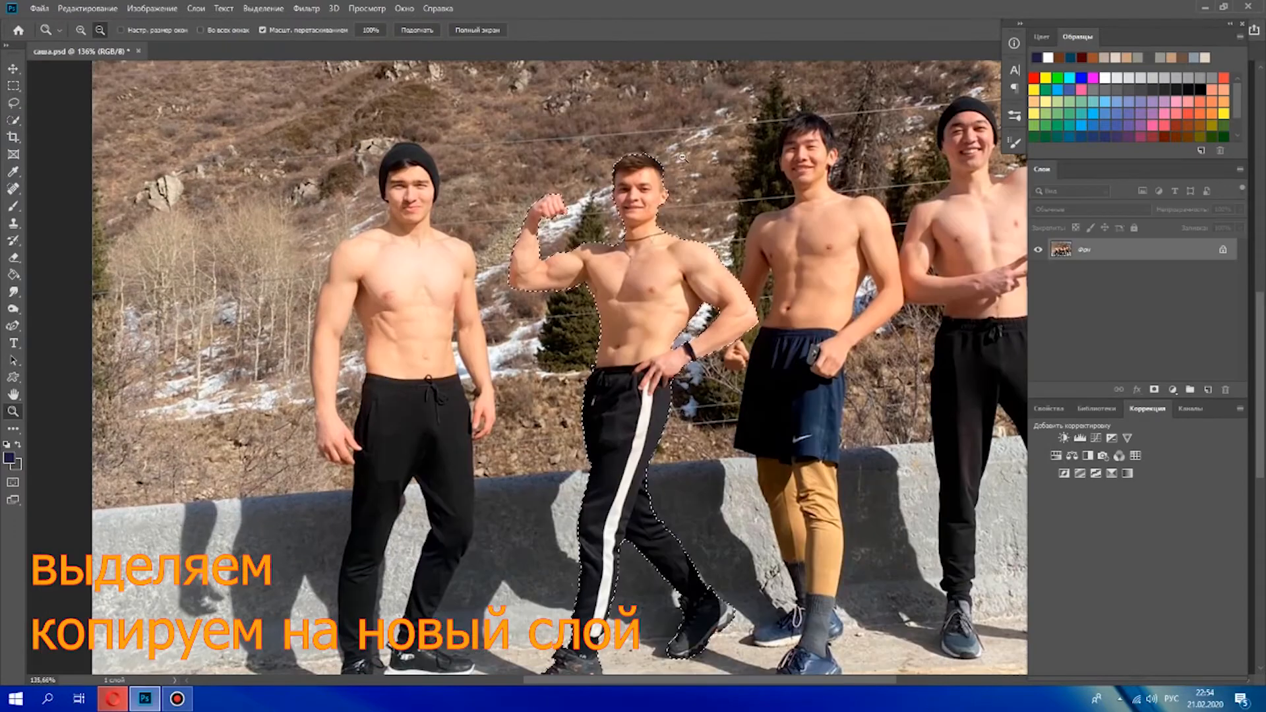
- Check the selection outline around the flexing man and copy the selected figure onto a new layer
mouse_move(821, 279)
mouse_down()
mouse_move(858, 279)
mouse_move(821, 279)
mouse_up()
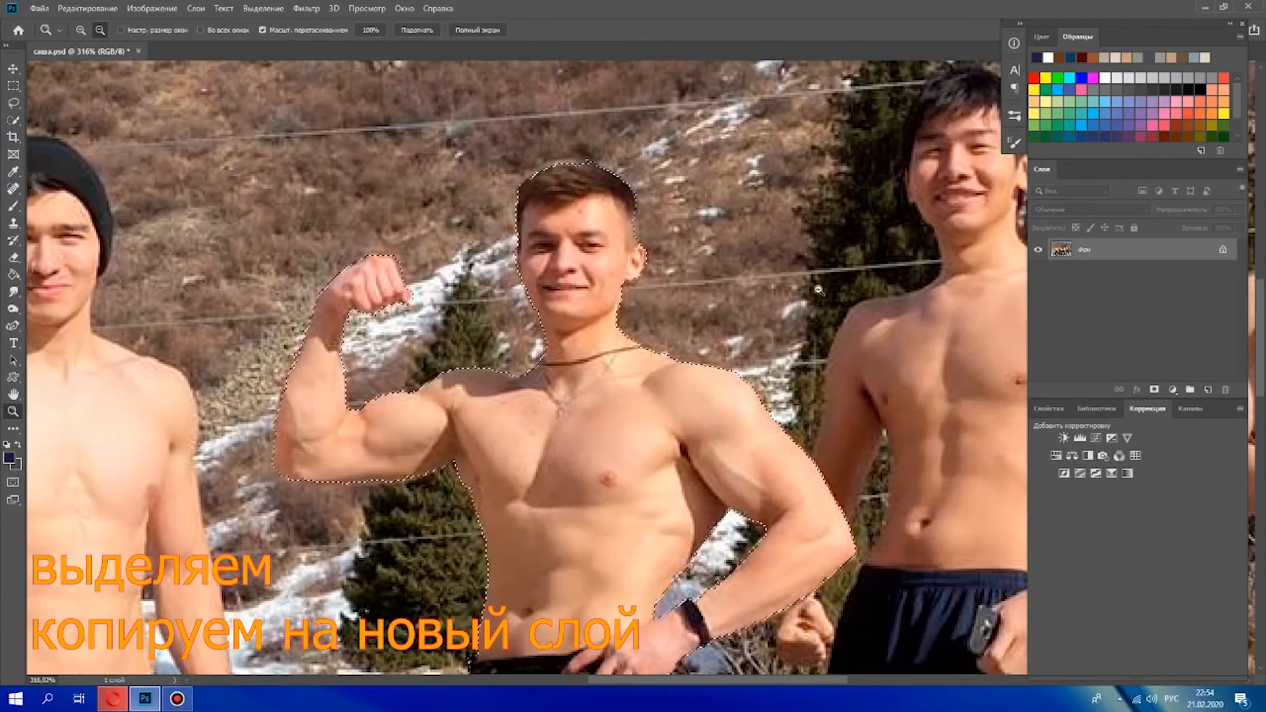
scroll(821, 279, down, 15)
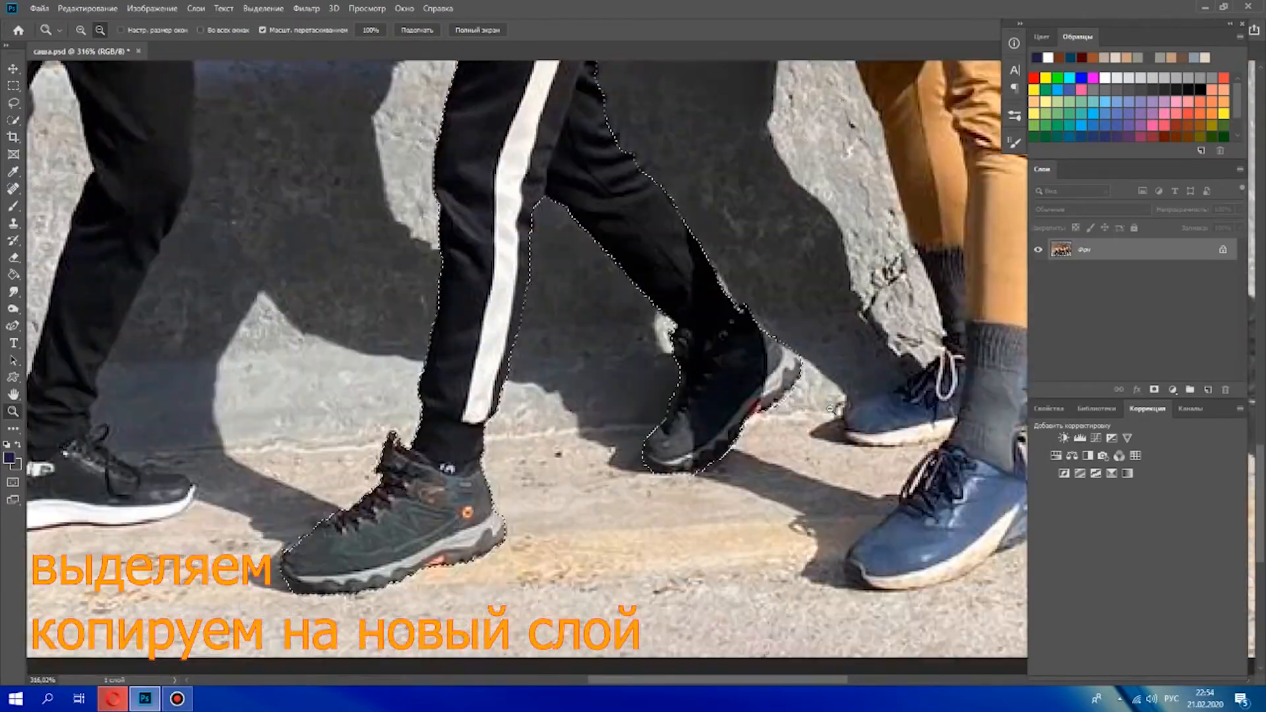
scroll(836, 409, up, 15)
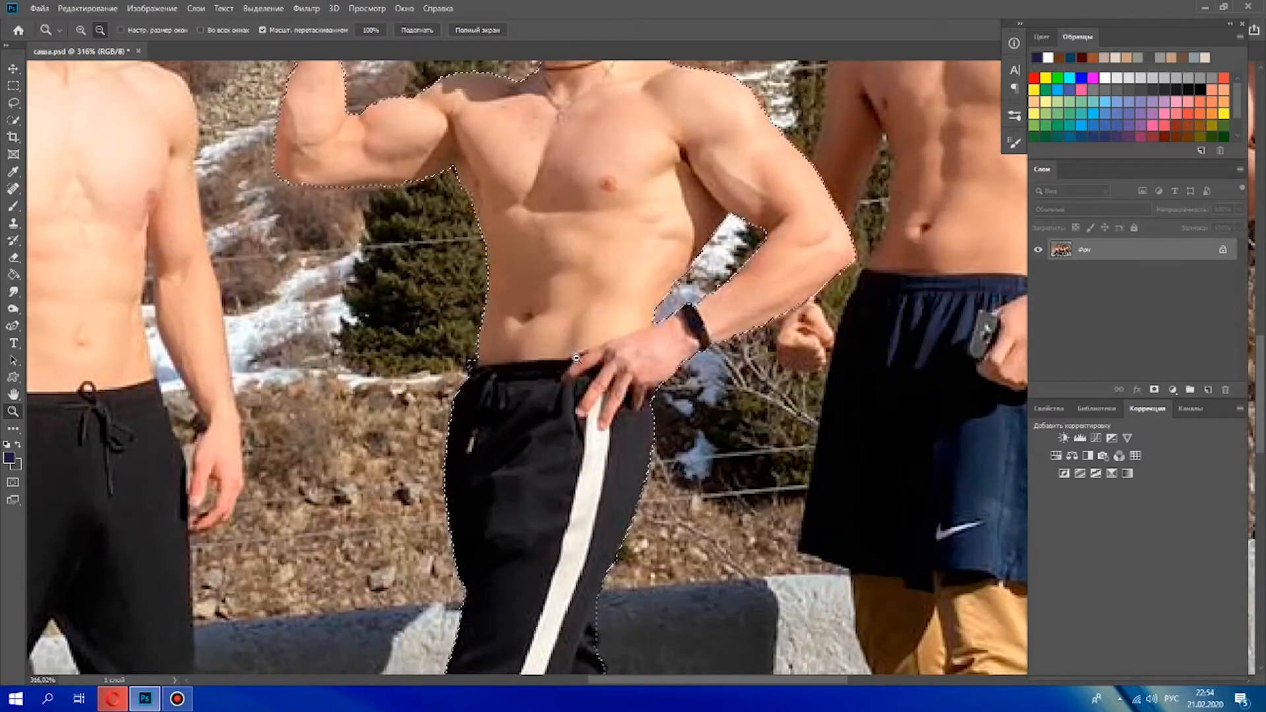
key(w)
right_click(564, 244)
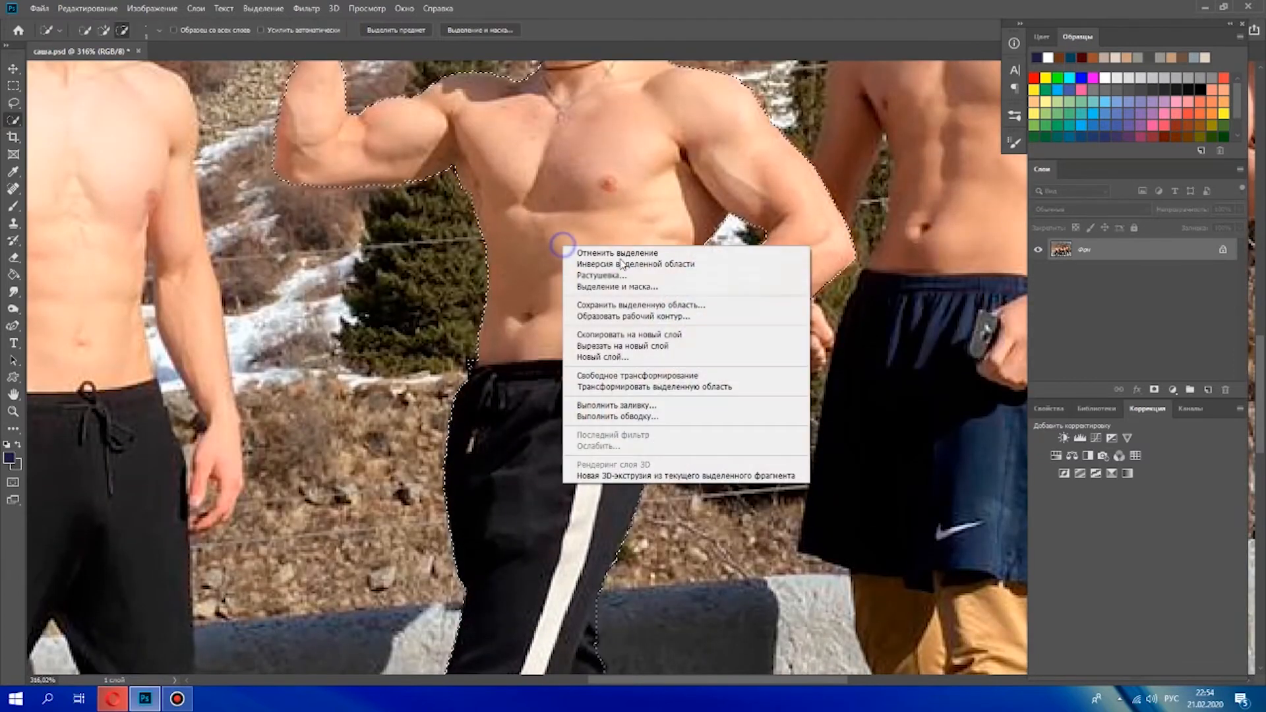
click(658, 335)
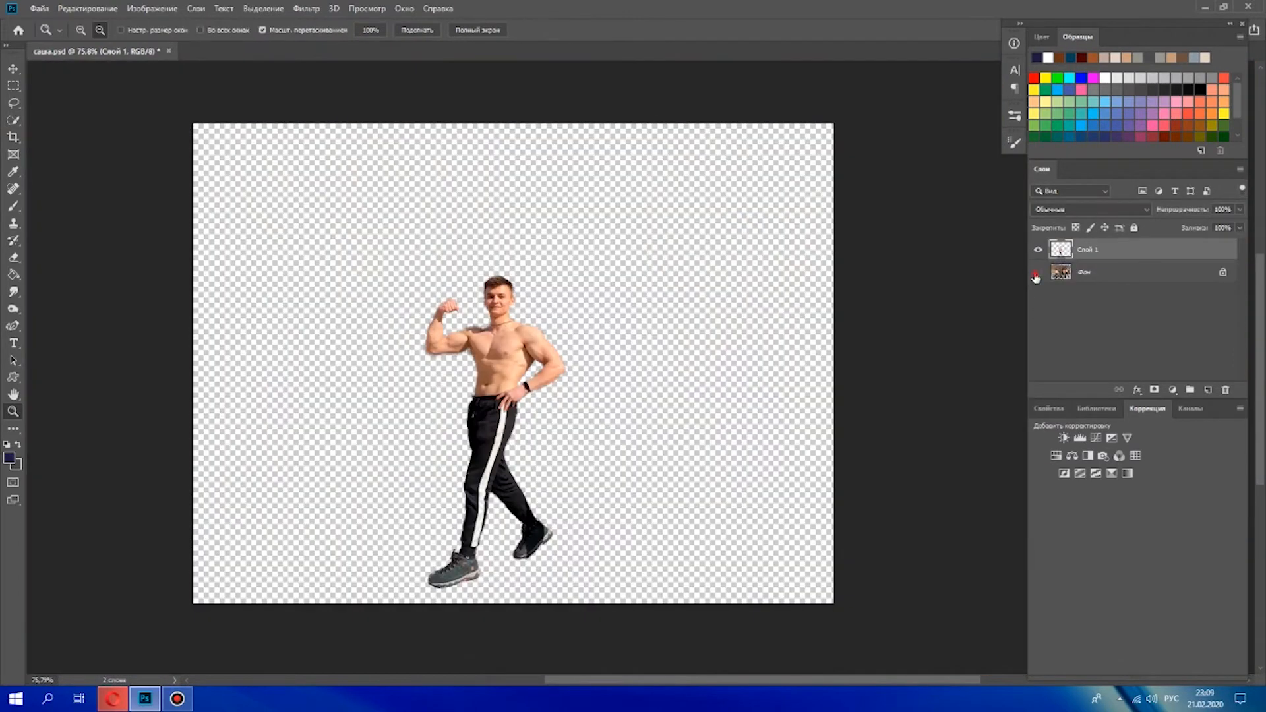
- Toggle the visibility of the Фон layer to check the cutout, leaving it hidden
click(1038, 272)
click(1039, 272)
click(1038, 271)
click(1038, 271)
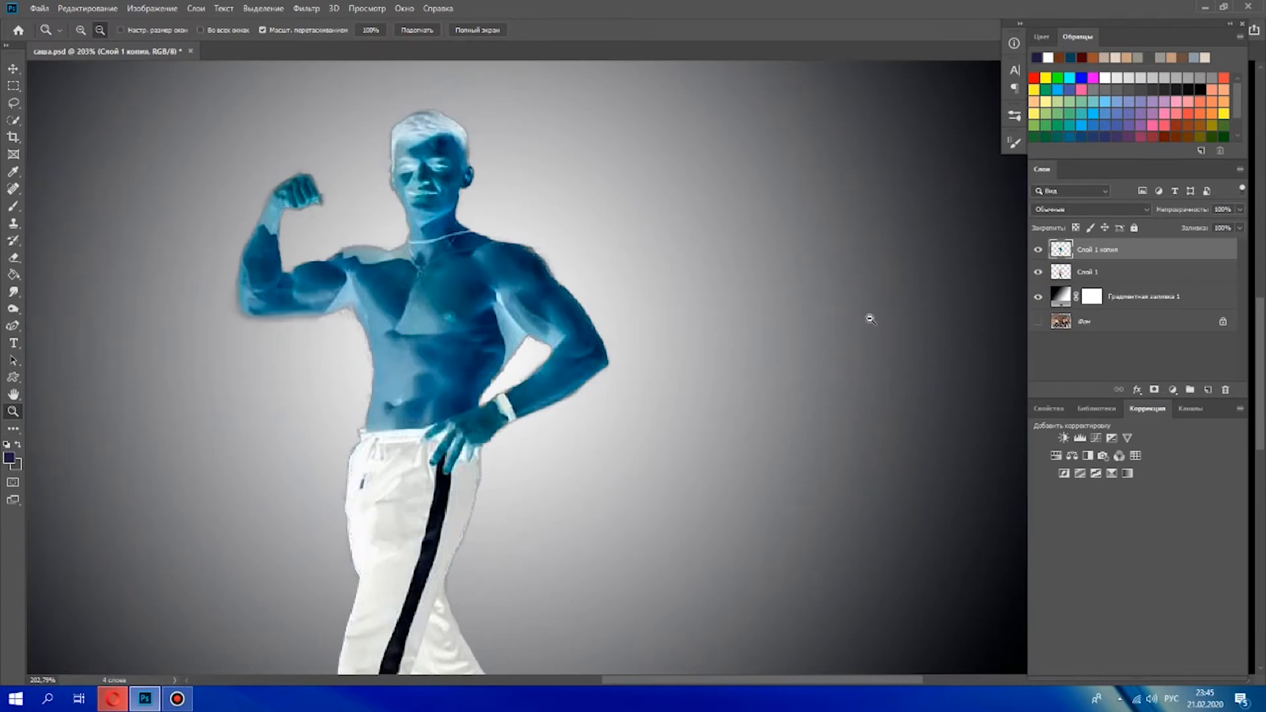
- Set the inverted Слой 1 копия layer to Vivid Light blending and apply the High Pass filter to it
click(1140, 210)
click(1095, 395)
click(316, 10)
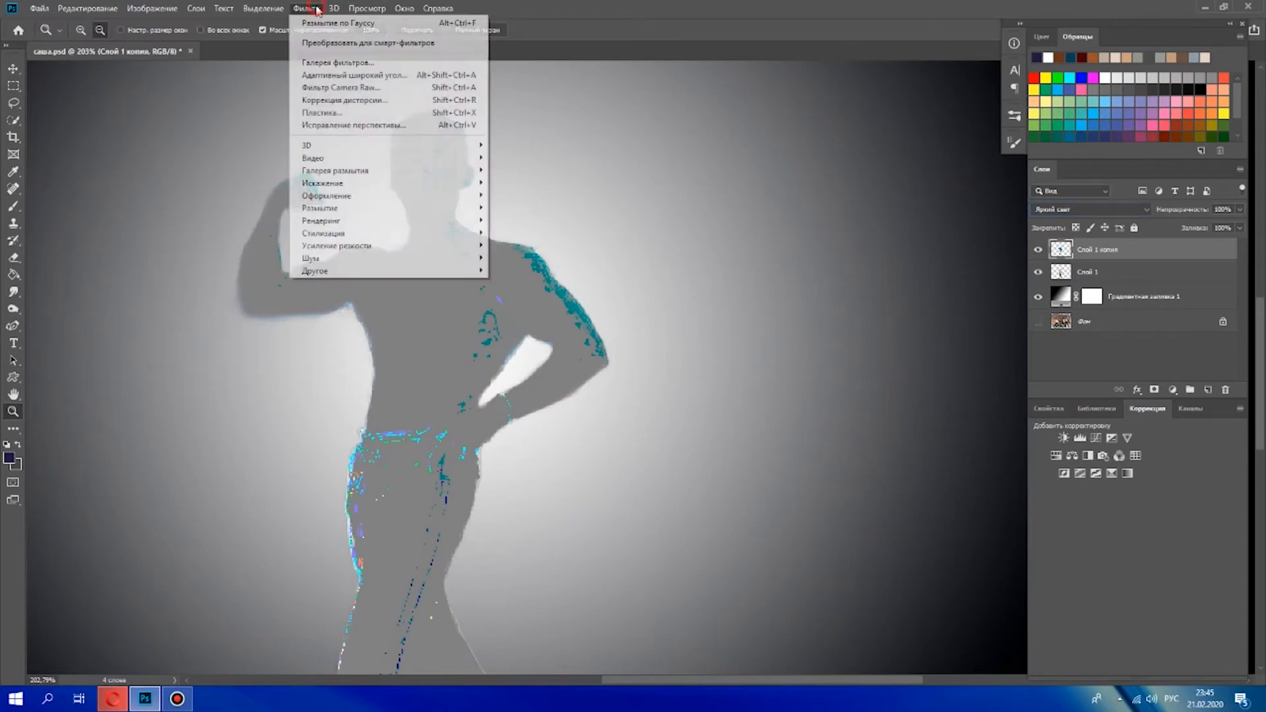
click(521, 283)
drag(569, 348, 537, 350)
click(700, 169)
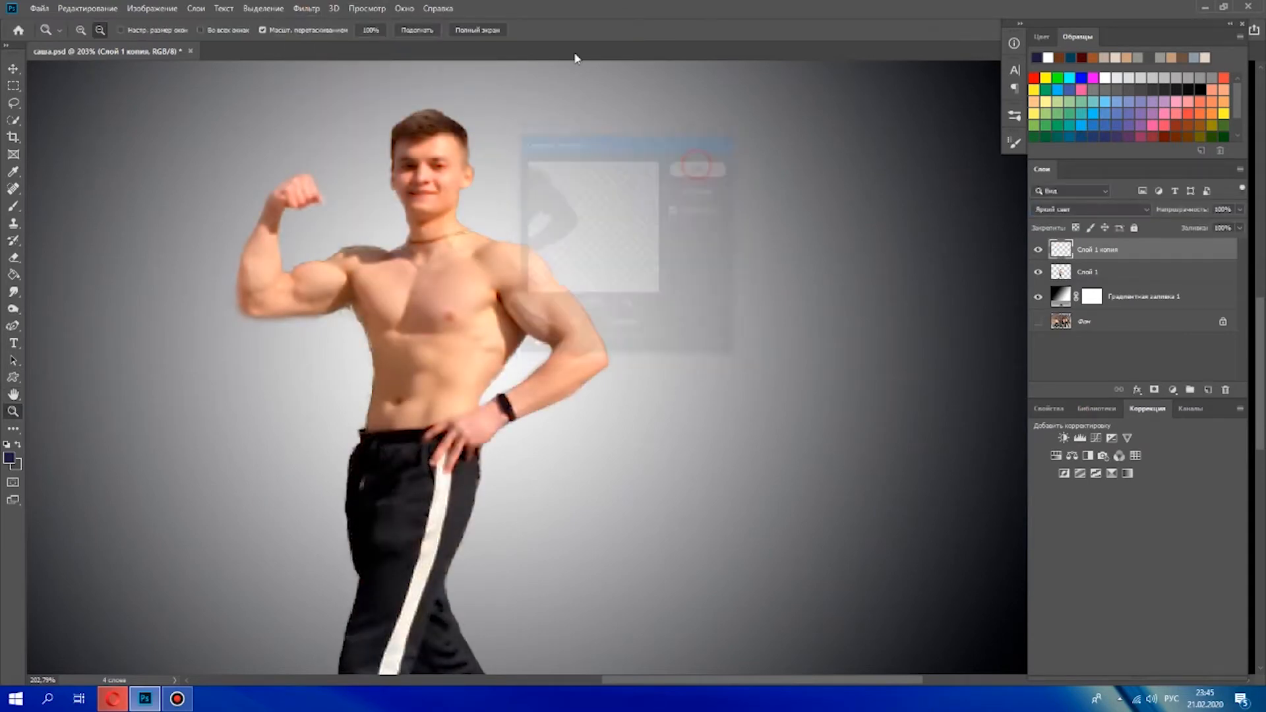
- Apply a Gaussian Blur with a 0.2-pixel radius to the Слой 1 копия layer
click(307, 8)
click(391, 207)
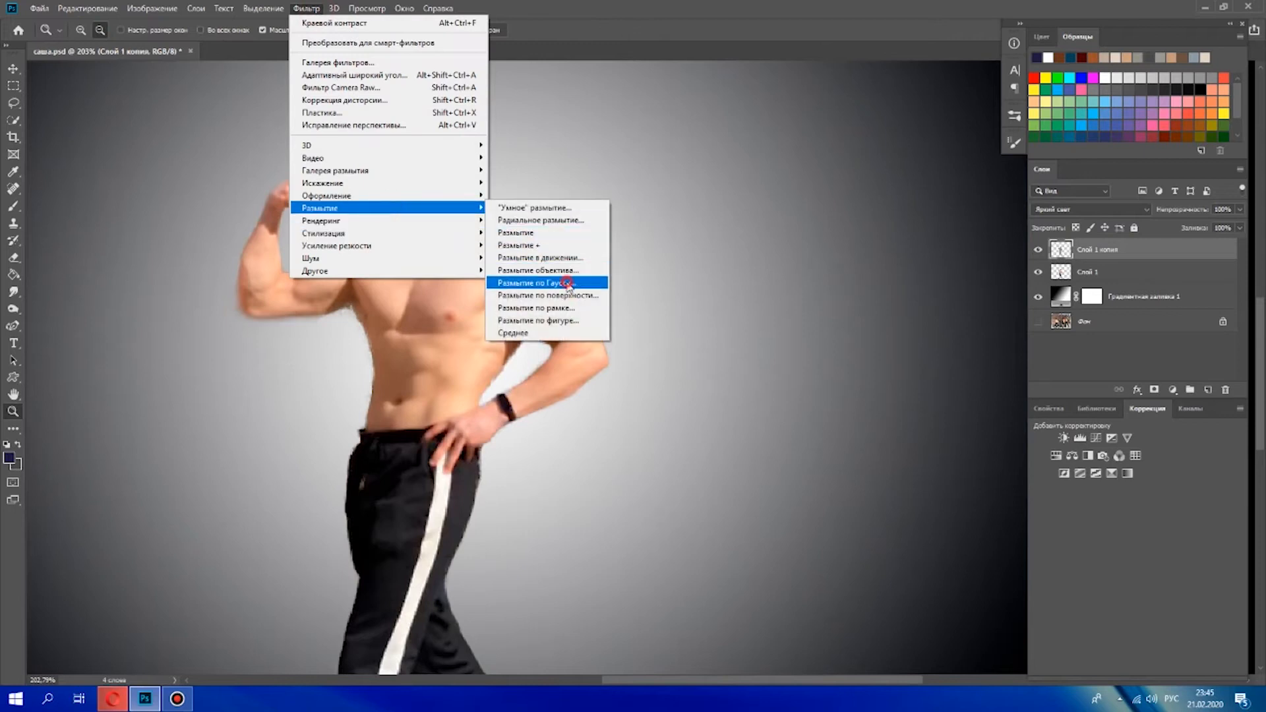
click(537, 282)
drag(945, 315, 939, 317)
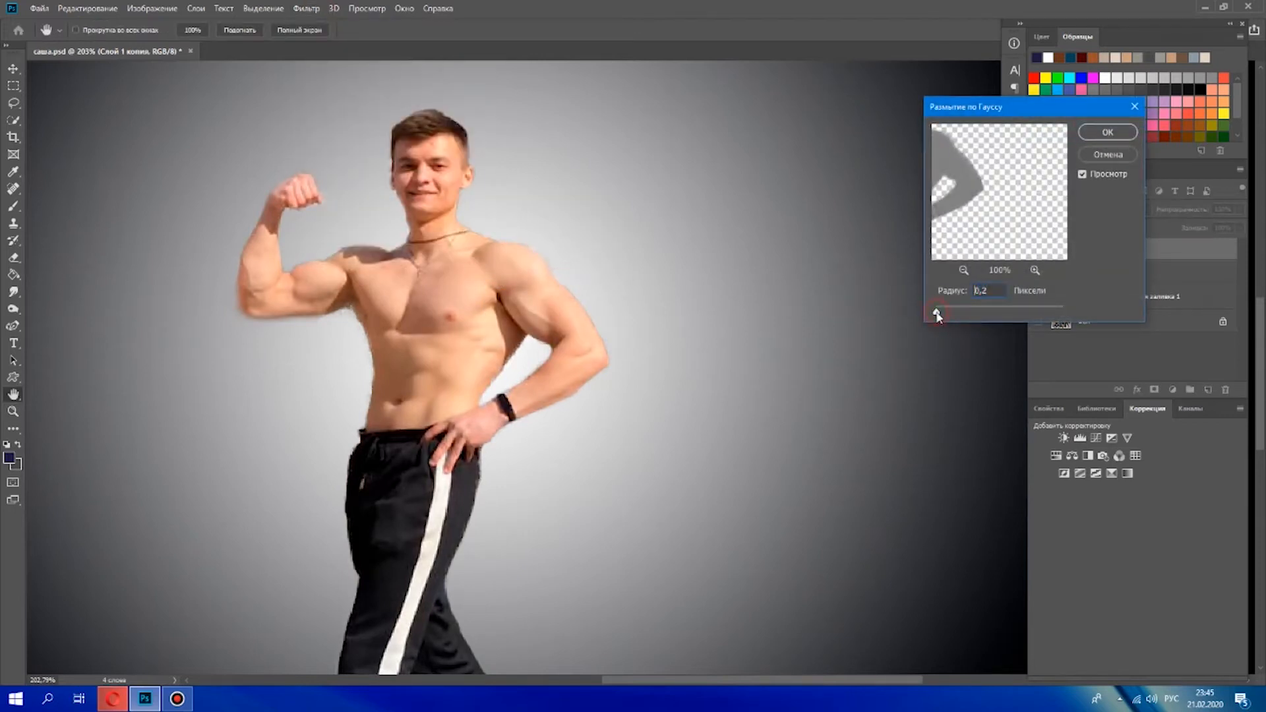
click(1108, 133)
- Add a black mask to the Слой 1 копия layer and ready the Brush tool with white as the foreground colour
alt+click(1155, 389)
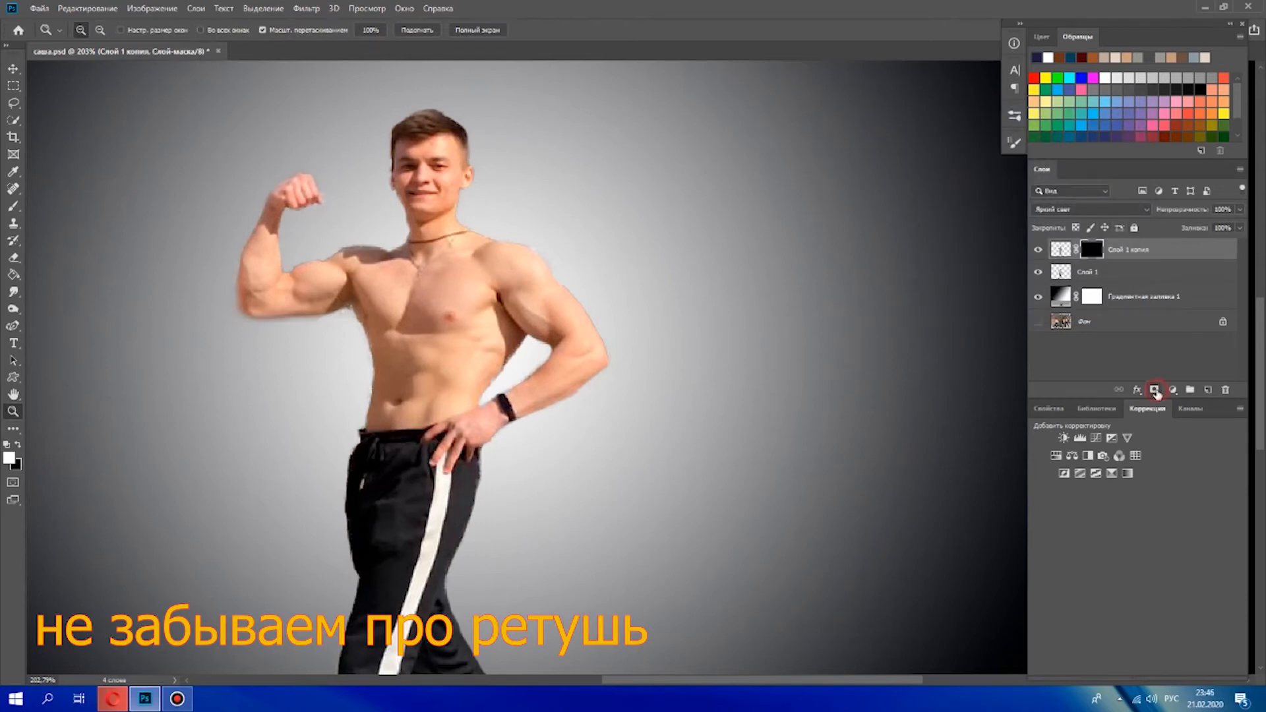
click(324, 279)
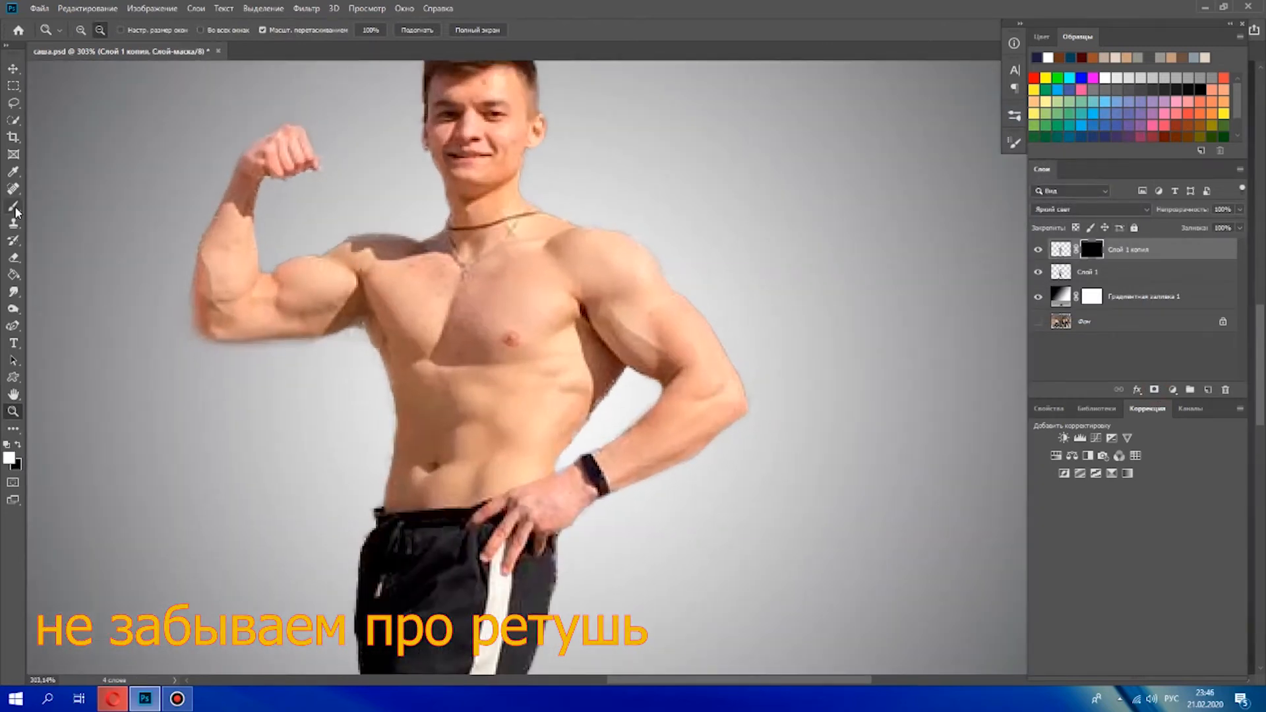
click(13, 206)
click(10, 458)
click(1060, 333)
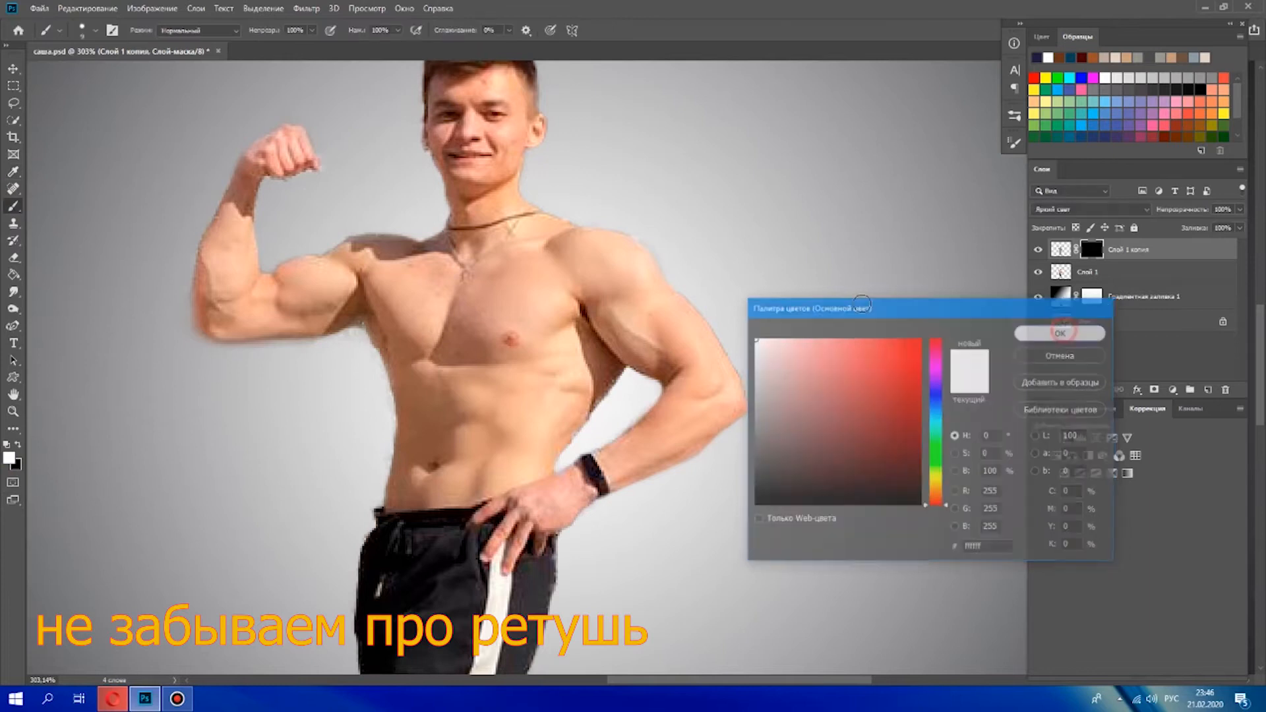
- Choose a small brush and paint white on the mask over the man's forehead to smooth the skin
scroll(452, 157, up, 3)
click(13, 411)
drag(443, 313, 594, 303)
key(b)
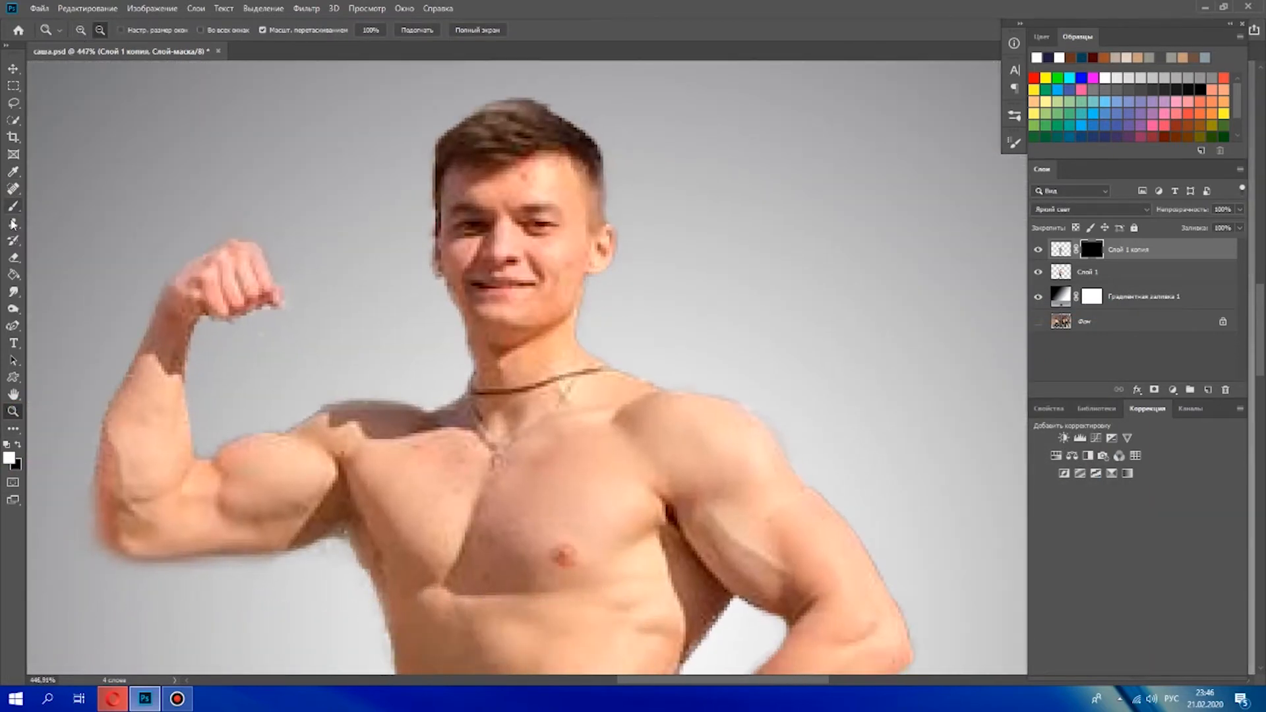
click(95, 30)
click(90, 188)
click(490, 183)
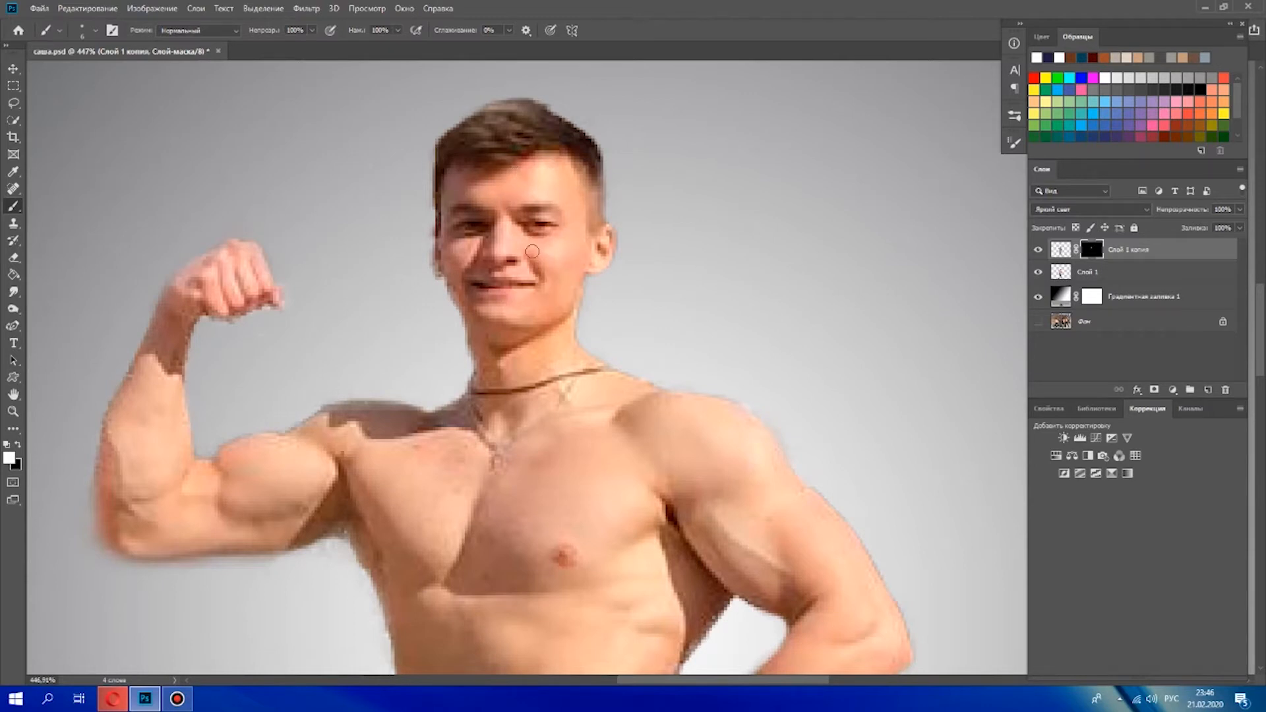
- Paint white on the mask around the temple and nose, resizing the brush to suit each area
click(95, 31)
drag(78, 76, 72, 75)
click(442, 216)
click(95, 31)
drag(72, 75, 76, 75)
click(488, 238)
- Enlarge the brush and paint the mask white over the chest, torso and the arm resting on the hip
scroll(544, 243, down, 4)
click(95, 30)
drag(76, 75, 89, 75)
click(616, 453)
mouse_move(504, 426)
mouse_down()
mouse_move(548, 471)
mouse_move(473, 488)
mouse_move(564, 497)
mouse_up()
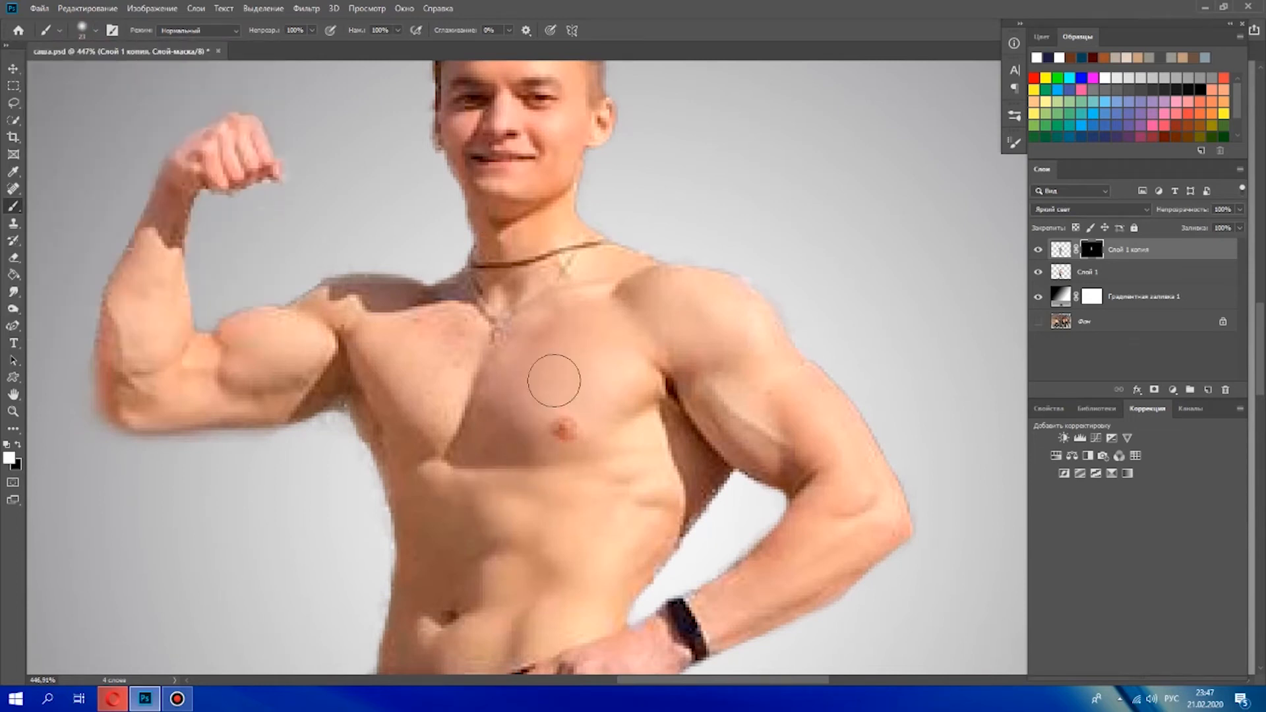
drag(761, 346, 824, 543)
- Reduce the brush size to 14 and paint the smoothing mask white over the raised arm's biceps
click(95, 31)
drag(90, 75, 83, 75)
click(314, 332)
drag(333, 308, 299, 378)
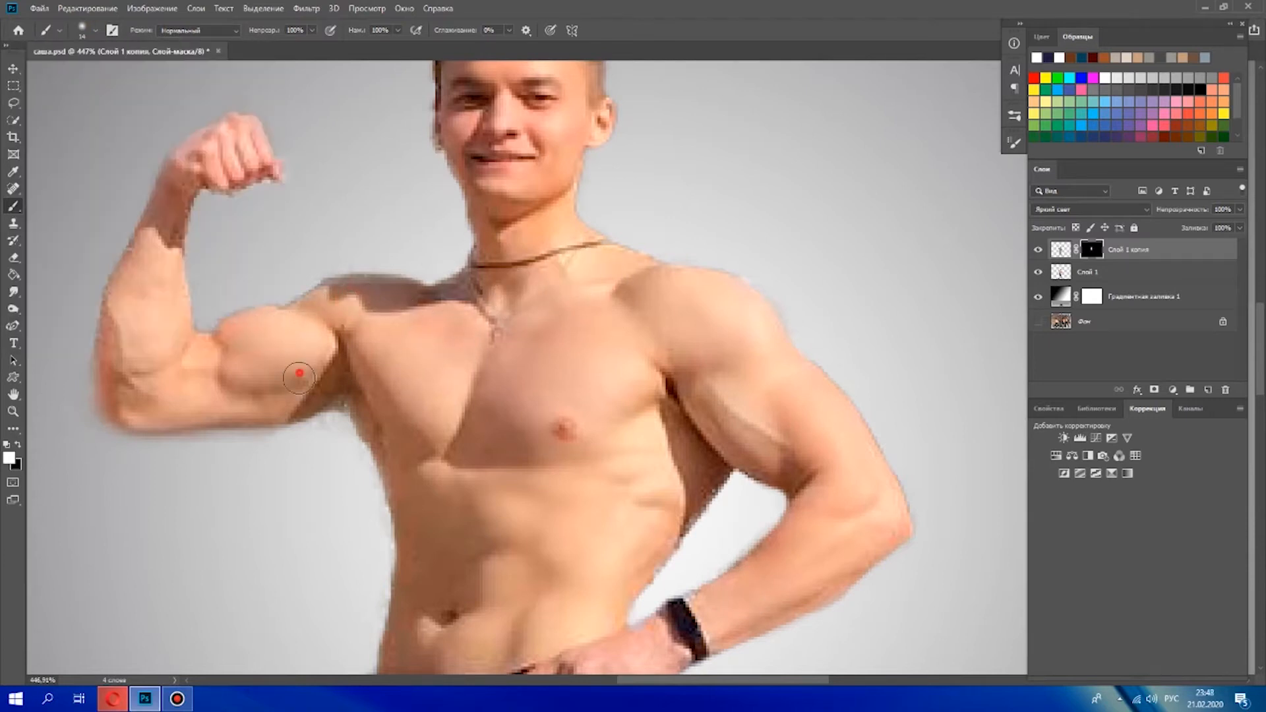
scroll(404, 406, down, 2)
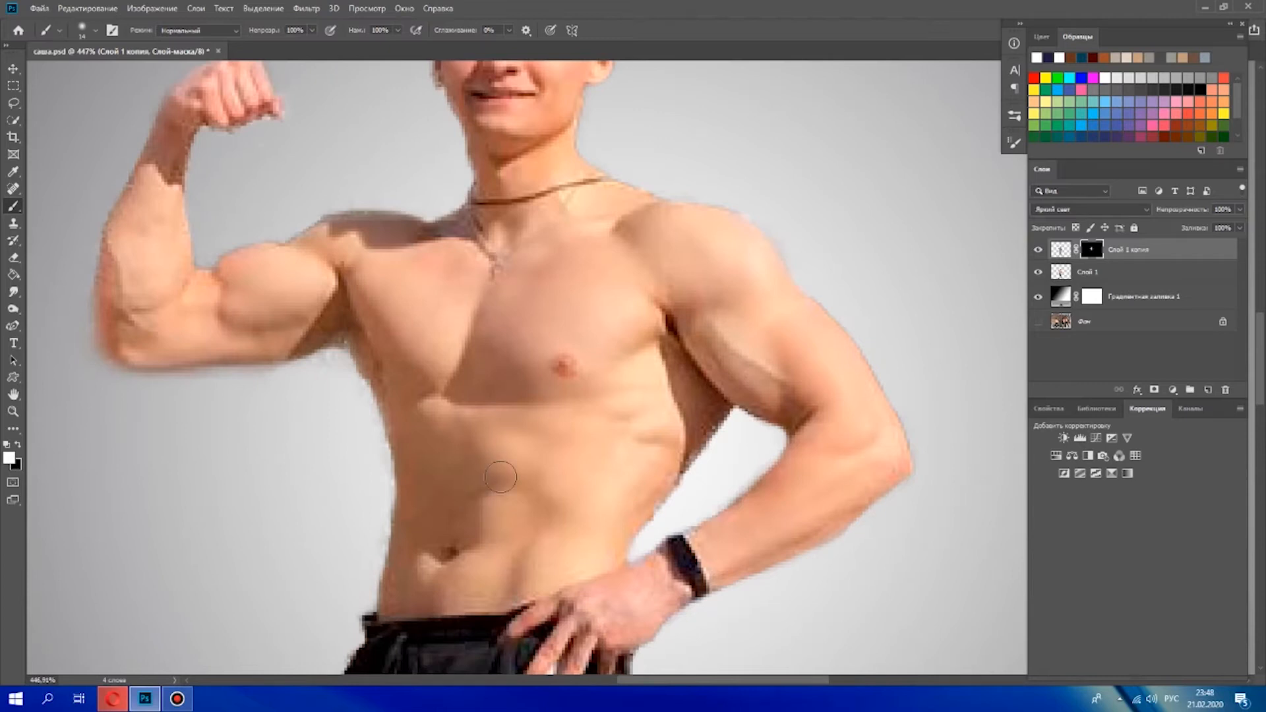
scroll(501, 477, down, 1)
- Reduce the brush further and paint the smoothing mask white over the lower face
scroll(616, 557, up, 5)
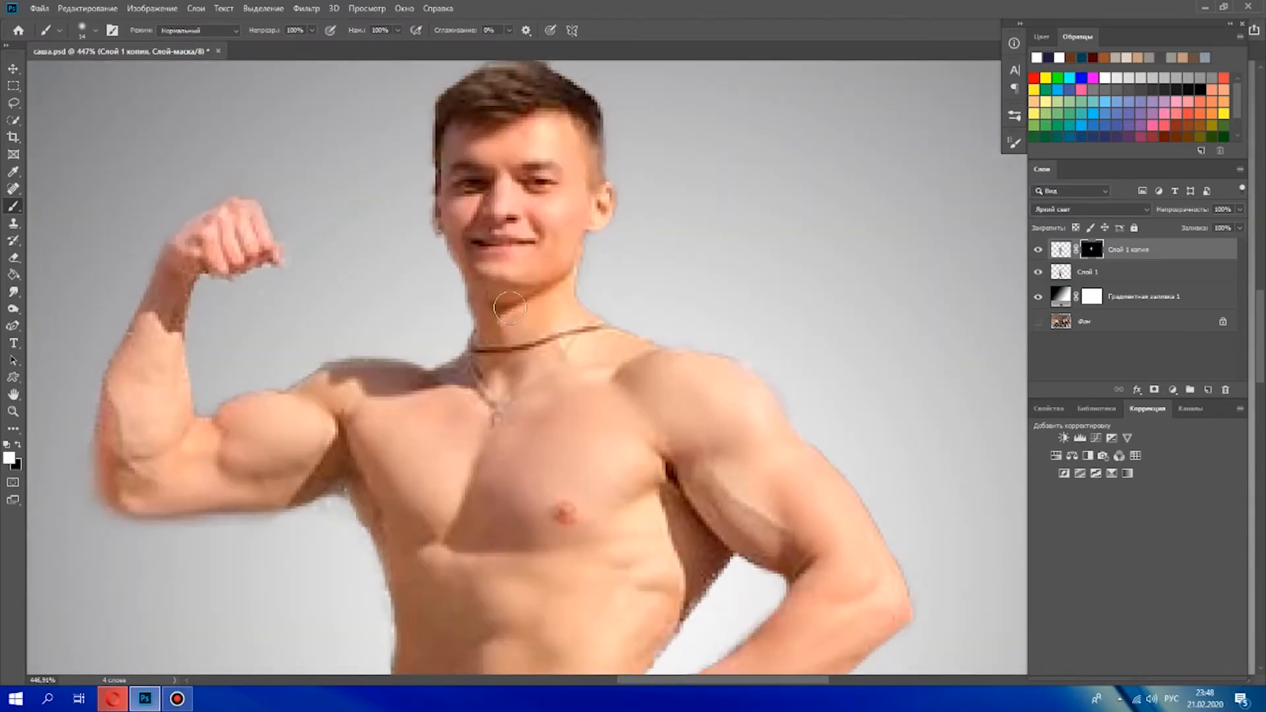
click(95, 31)
drag(83, 76, 77, 75)
click(483, 272)
- Toggle the visibility of the retouching layer to compare the whole figure with and without skin smoothing
click(13, 411)
drag(528, 348, 486, 348)
click(1038, 251)
click(1038, 251)
click(1038, 251)
click(1039, 251)
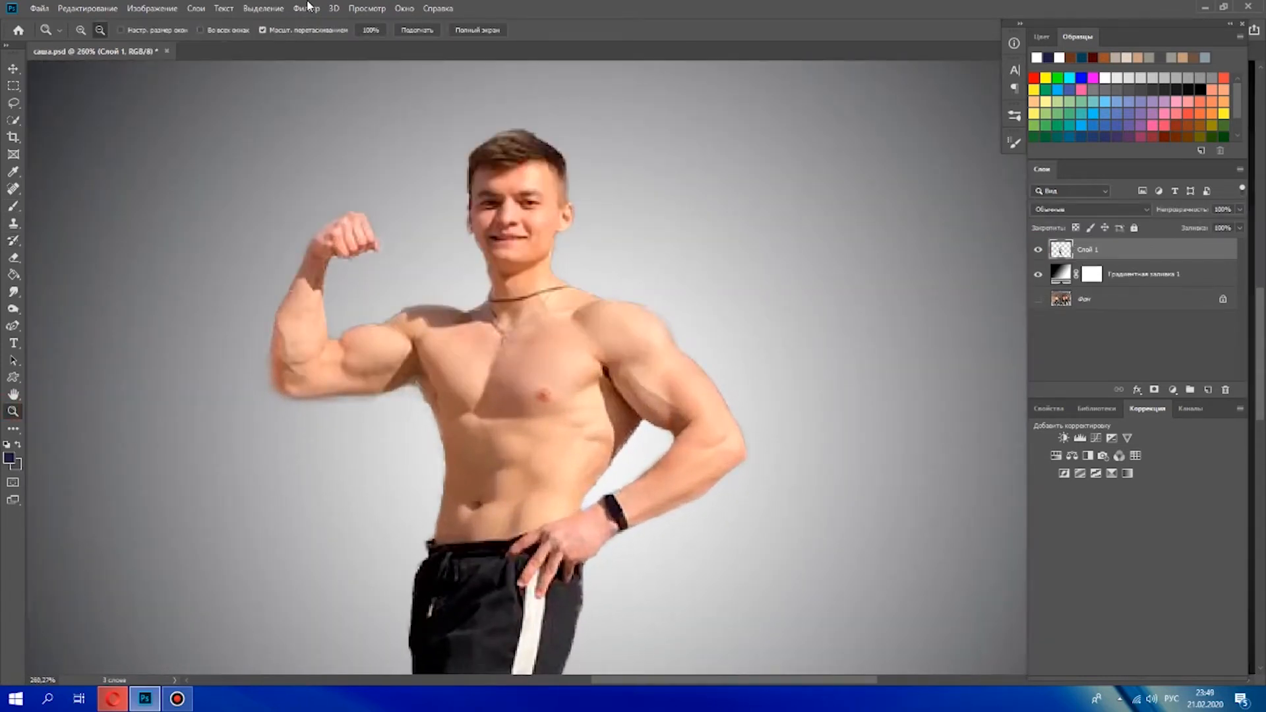
- In Camera Raw for Слой 1, set temperature +6, tint +13, exposure -0.05, contrast +7, highlights +8, shadows -23, whites +12, blacks -18, texture +3, clarity -4
click(307, 8)
click(453, 125)
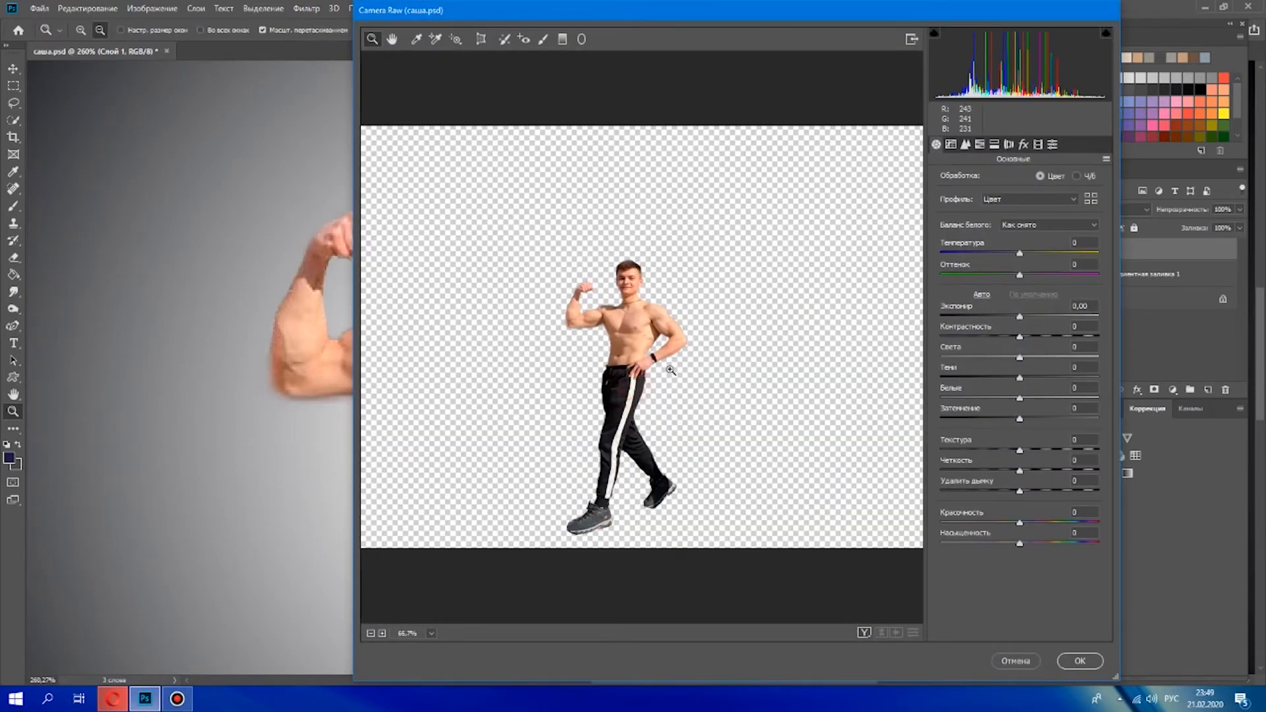
click(686, 356)
click(684, 348)
drag(682, 348, 667, 350)
drag(1020, 254, 1024, 254)
drag(1020, 275, 1030, 276)
drag(1021, 317, 1001, 384)
drag(1020, 399, 1022, 451)
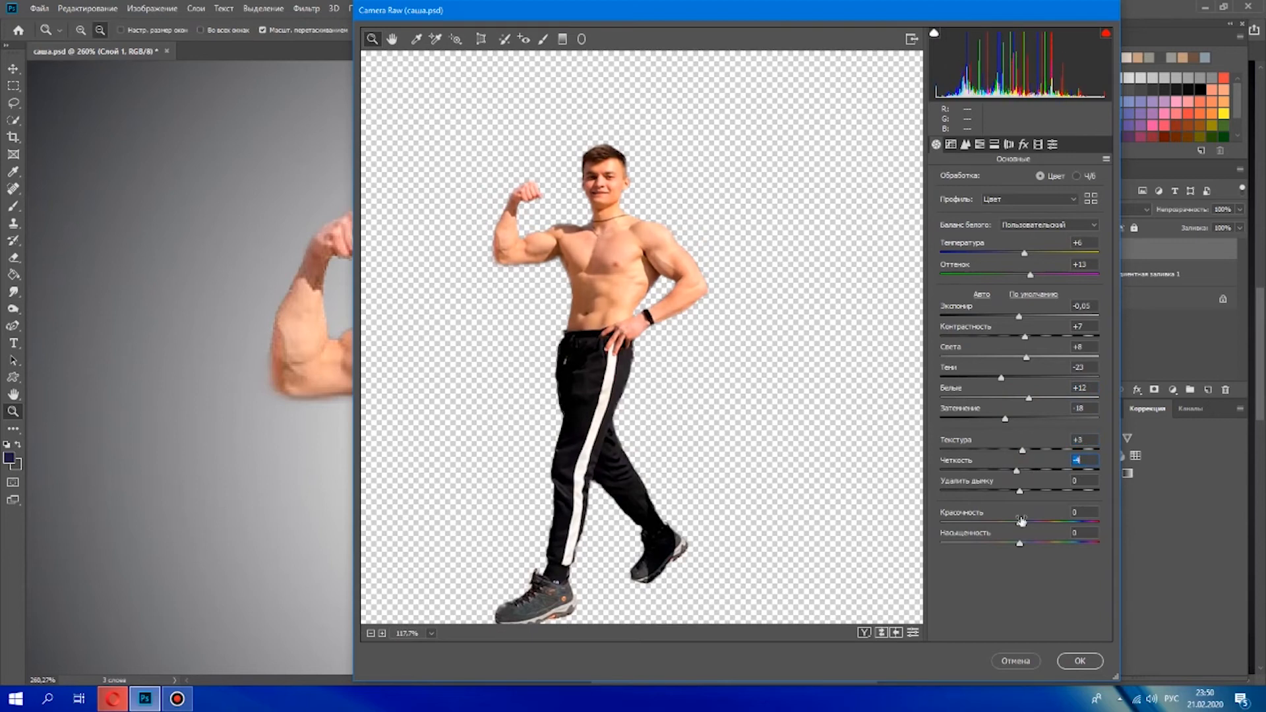
- Reshape the tone curve in Camera Raw by adjusting its dark end, midtones and bright end
click(951, 144)
drag(965, 369, 980, 366)
drag(1065, 289, 1066, 282)
drag(979, 366, 936, 392)
drag(1103, 255, 1103, 258)
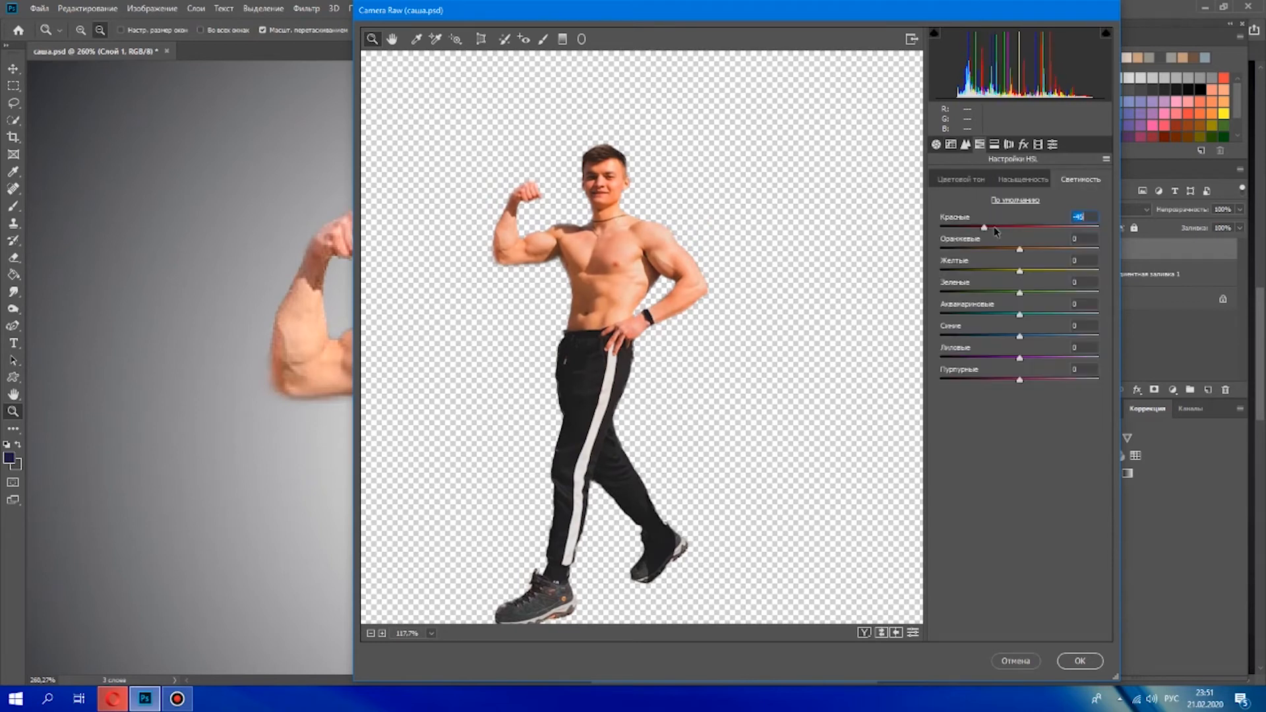
- Set the HSL luminance to reds -7, oranges -6, yellows +13, greens -22 and purples -23
drag(994, 227, 1030, 271)
drag(1020, 293, 1001, 294)
drag(1020, 358, 1007, 359)
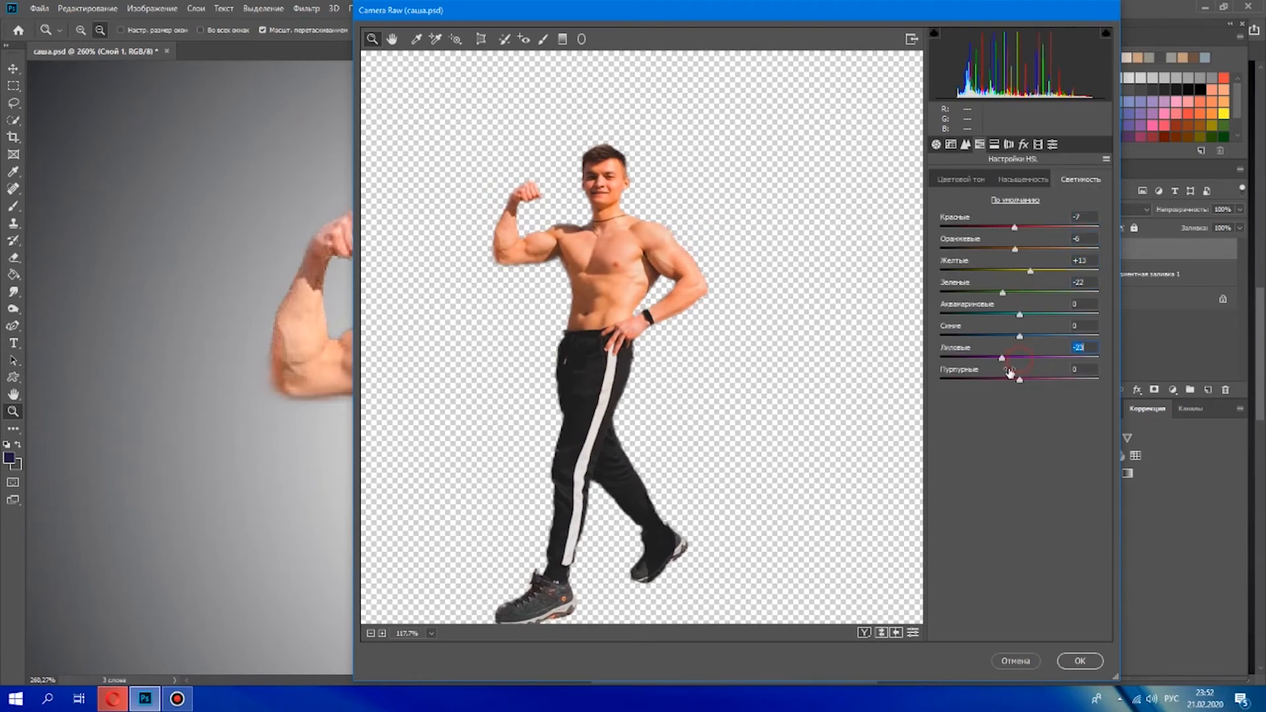
- Split-tone the highlights with hue 29, saturation 4 and the shadows with hue 207, saturation 28, and apply the Camera Raw filter
click(994, 144)
drag(941, 198, 955, 198)
mouse_move(941, 220)
mouse_down()
mouse_move(966, 220)
mouse_move(950, 223)
mouse_move(953, 200)
mouse_up()
drag(950, 221, 947, 220)
drag(942, 300, 1031, 301)
drag(941, 320, 981, 323)
drag(1031, 300, 986, 323)
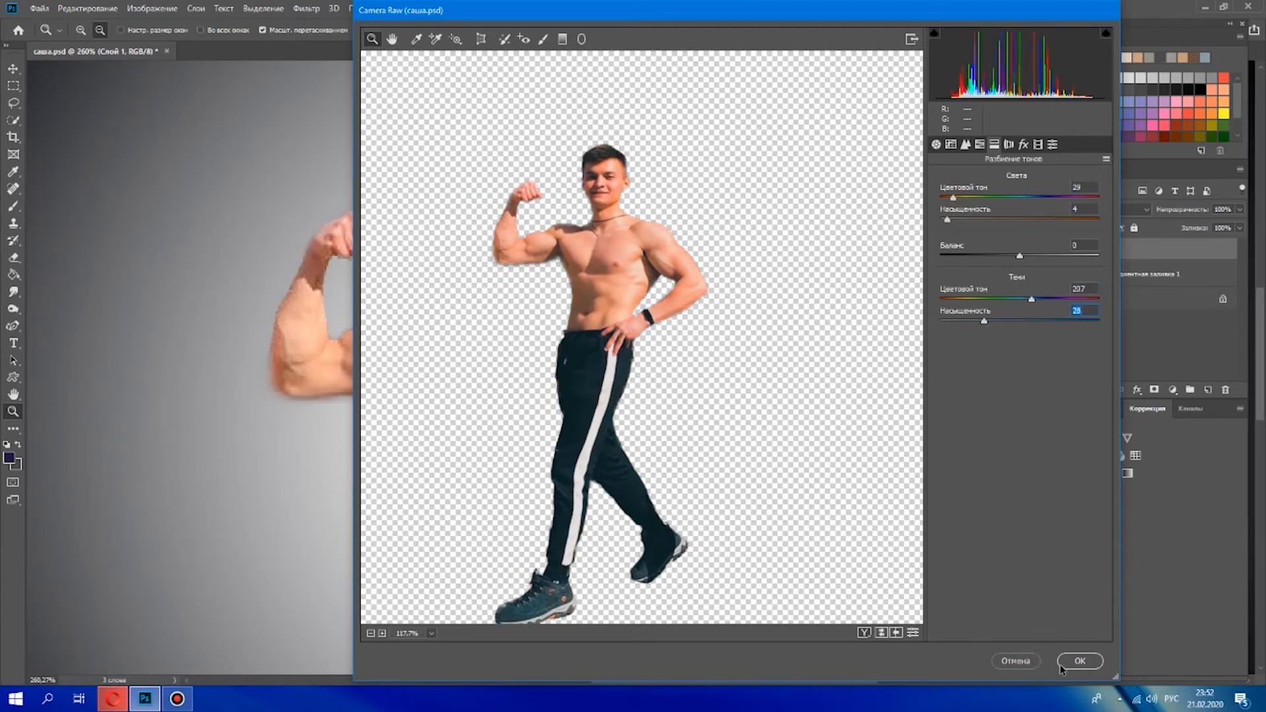
click(1079, 661)
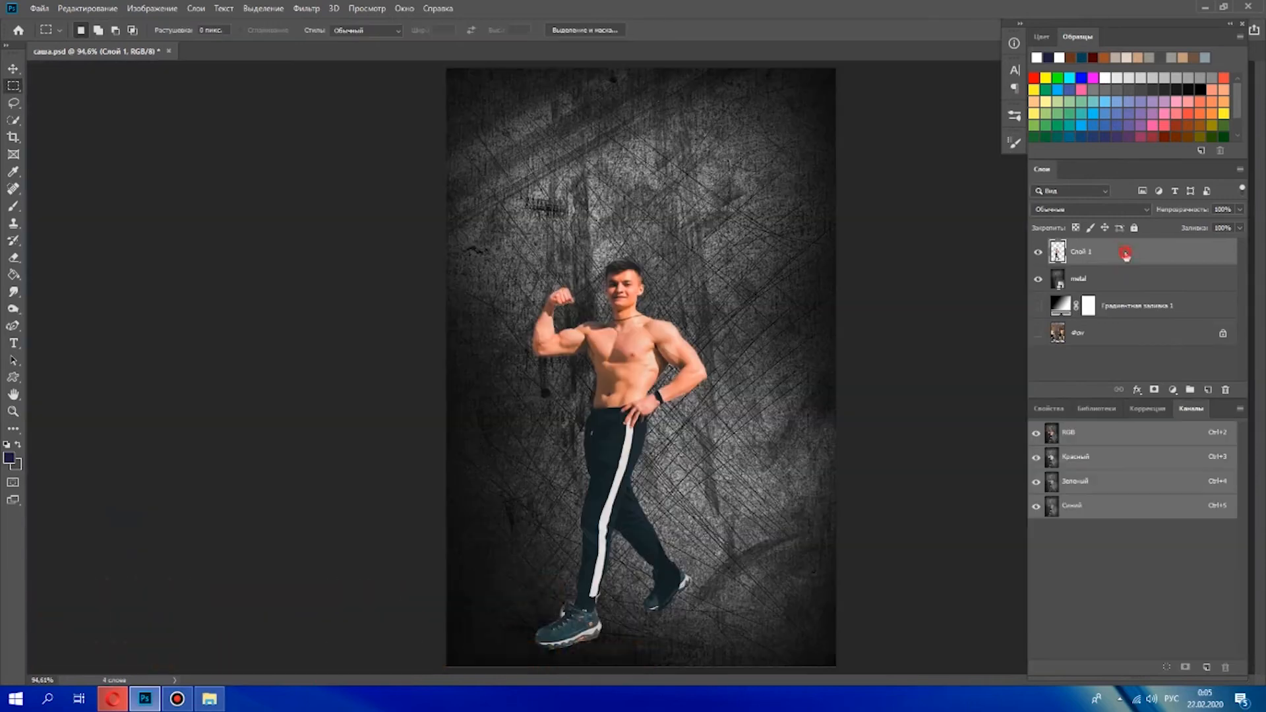
- Add a solid colour fill layer in blue #2c27eb above Слой 1 and set its blending mode to Linear Burn
click(1173, 389)
click(1151, 406)
mouse_move(846, 450)
mouse_down()
mouse_move(904, 362)
mouse_move(894, 351)
mouse_up()
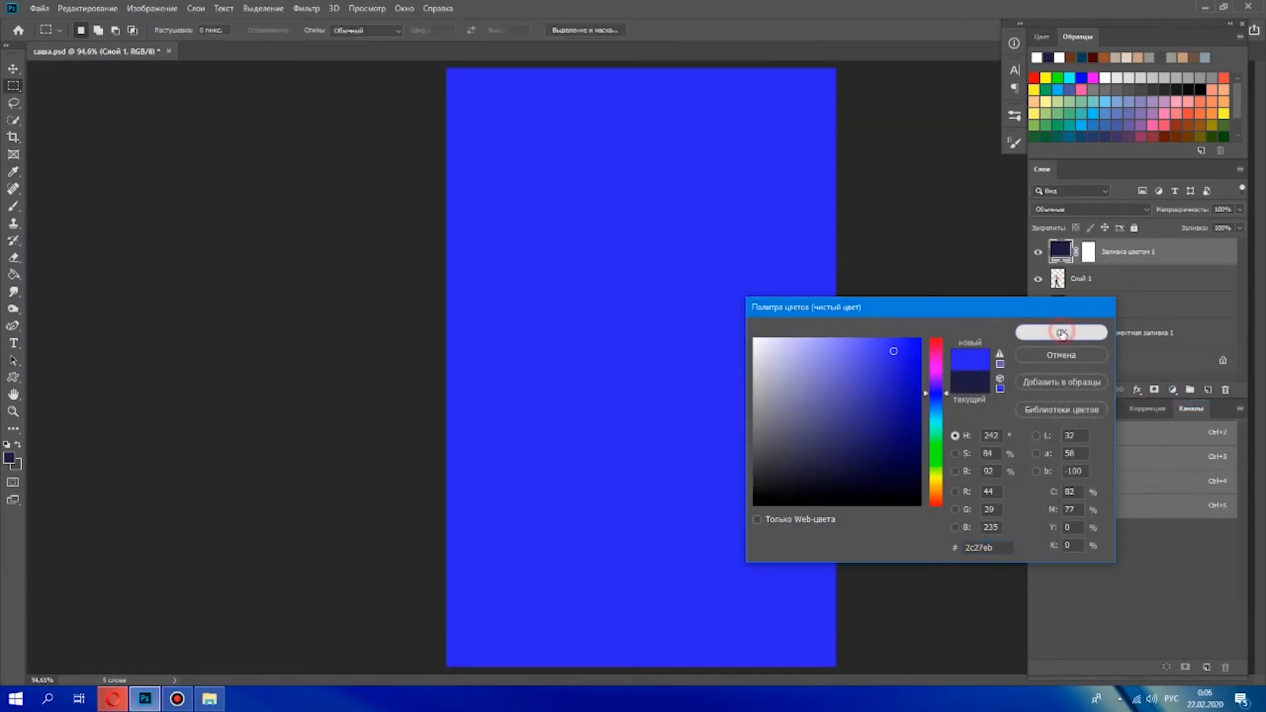
click(1061, 332)
click(1145, 209)
click(1101, 282)
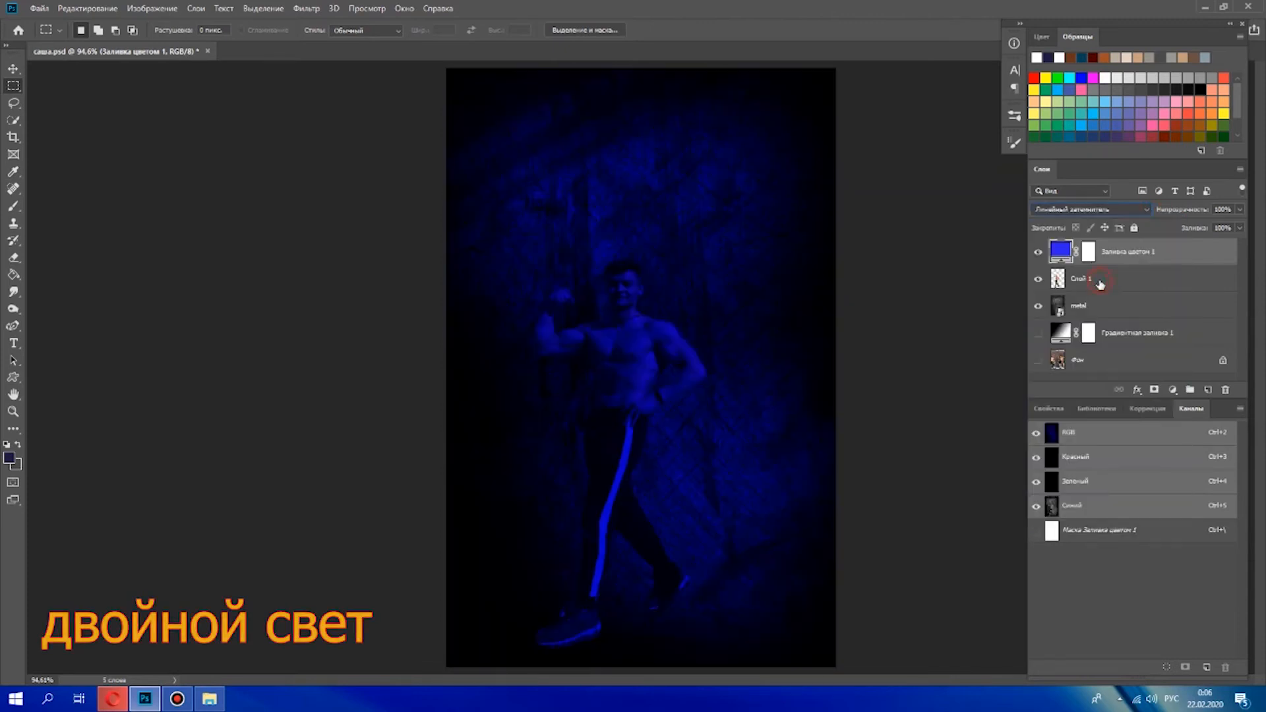
- Invert the mask of the blue colour fill layer to black
click(1089, 252)
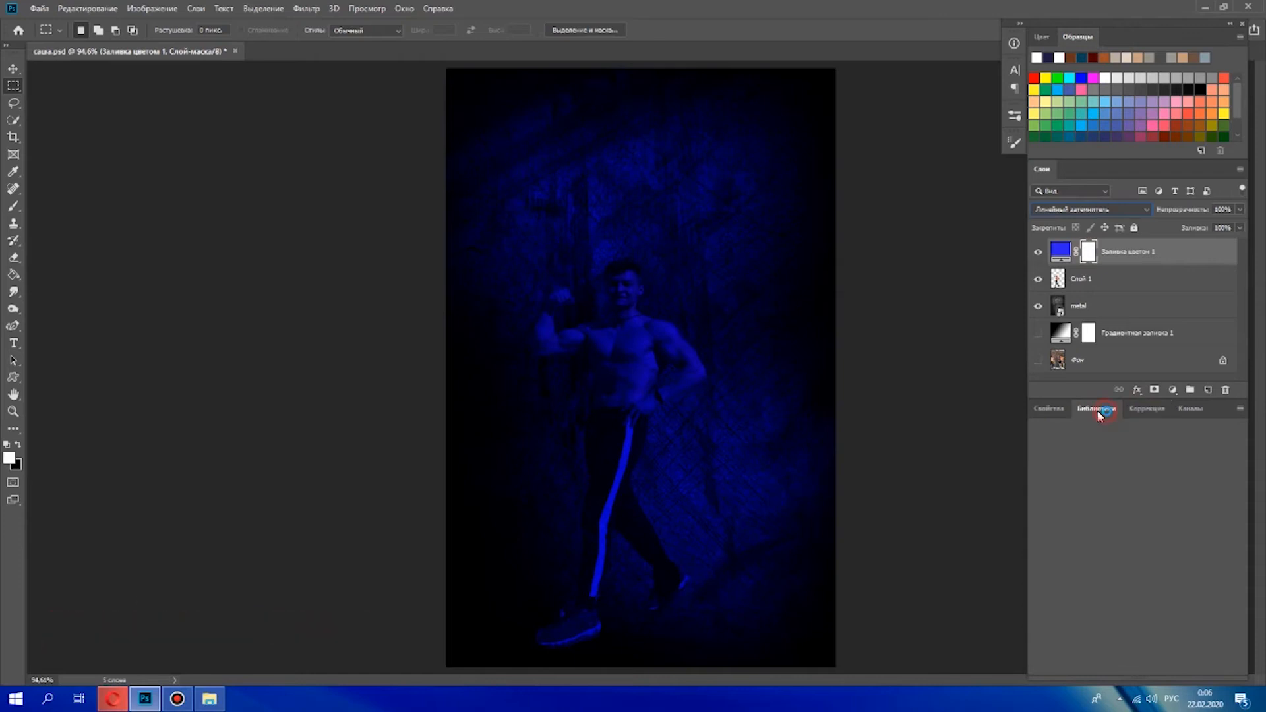
click(1049, 409)
click(1197, 606)
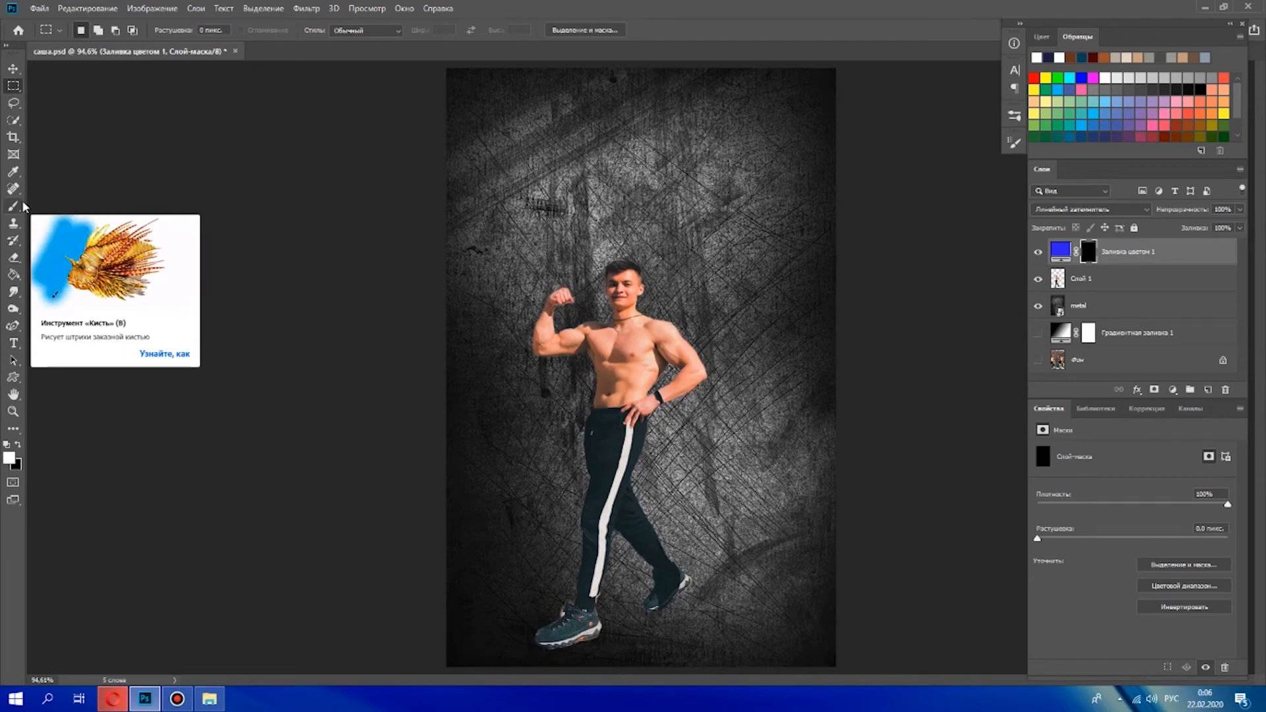
- Draw several horizontal gradients on the fill layer's mask with the Gradient tool so blue light falls on the raised-arm side
right_click(13, 274)
click(71, 273)
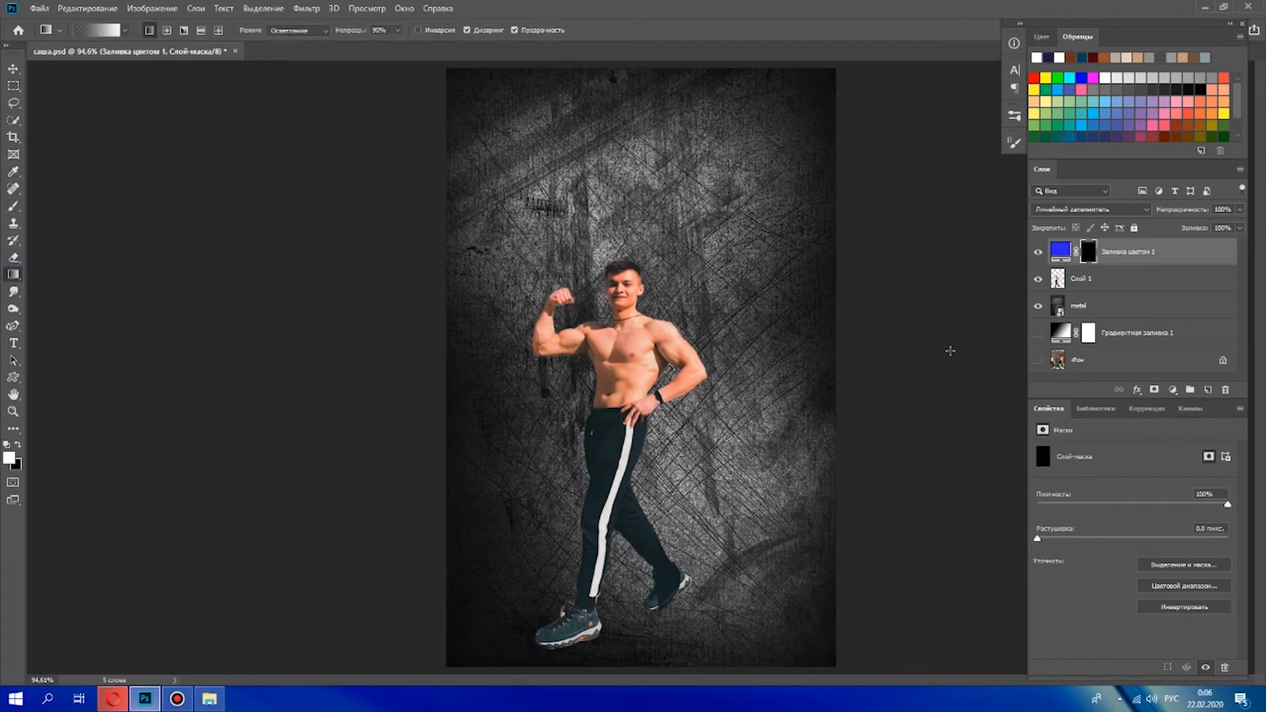
drag(910, 350, 241, 363)
drag(918, 377, 677, 391)
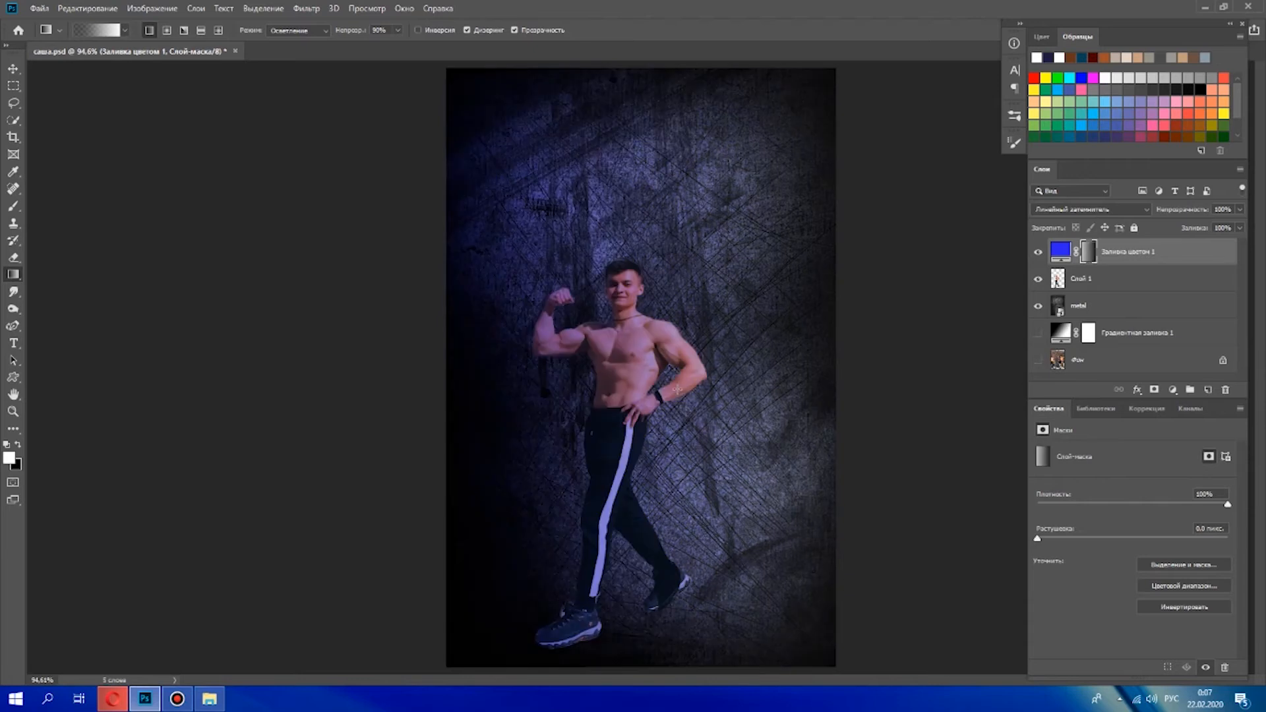
drag(739, 361, 596, 395)
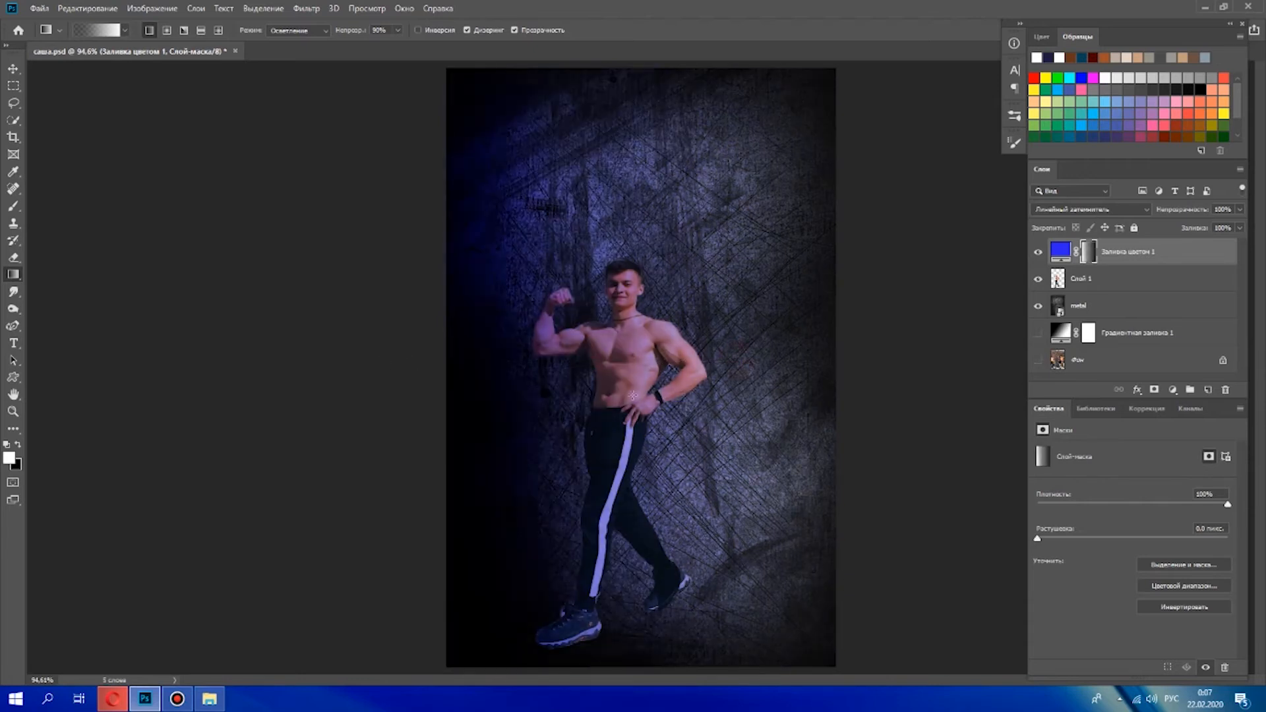
drag(610, 365, 384, 365)
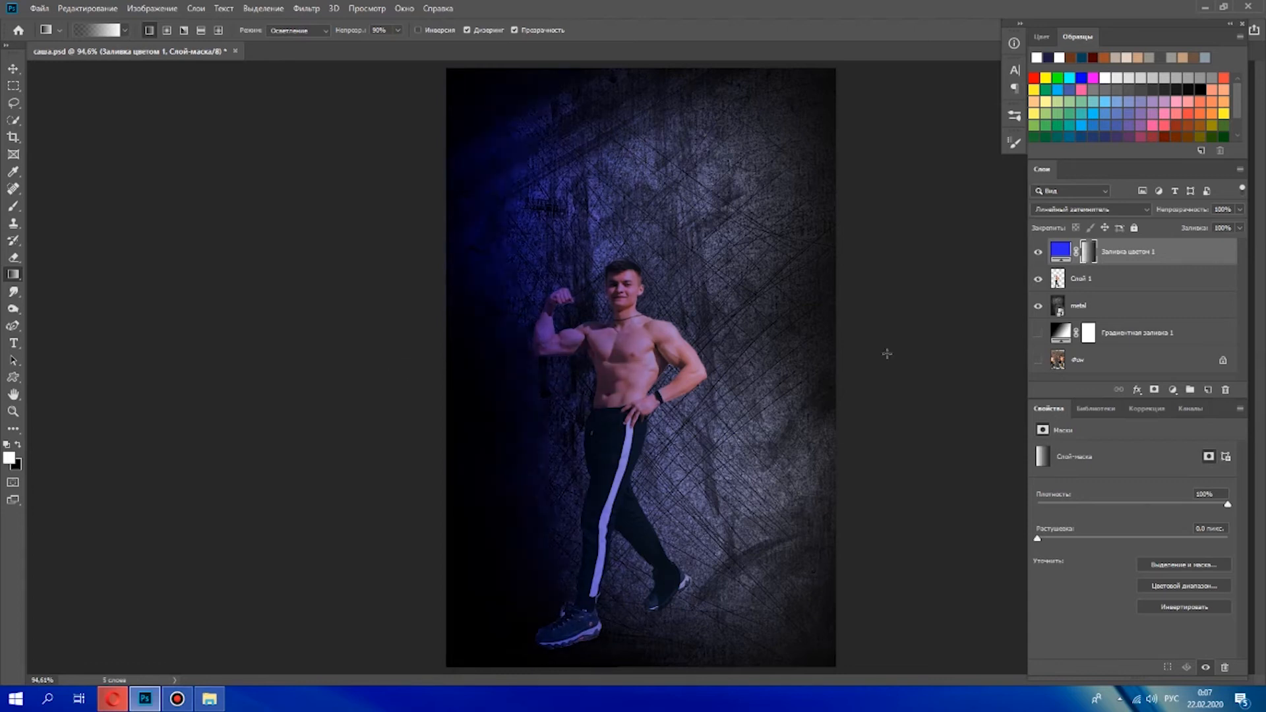
- Add a pink solid colour fill layer above the blue fill layer and set its blending mode to Linear Burn
click(1111, 278)
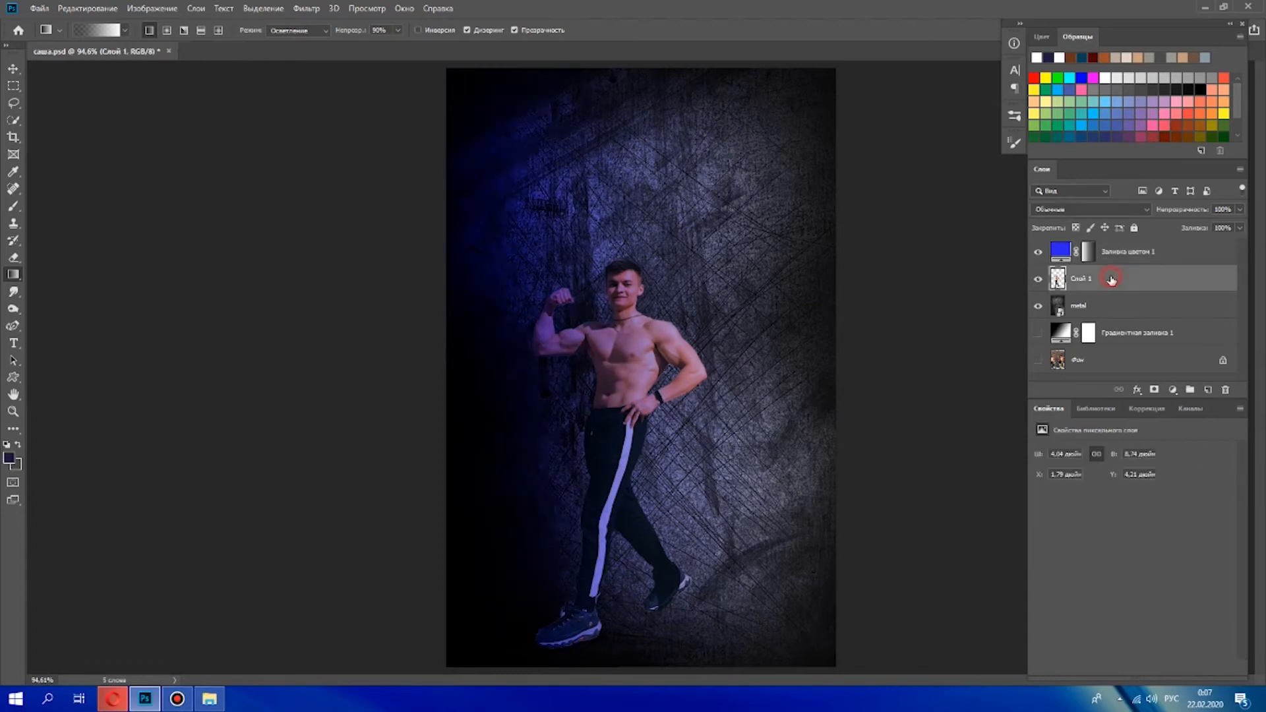
click(1198, 254)
click(1189, 390)
click(1166, 405)
click(937, 363)
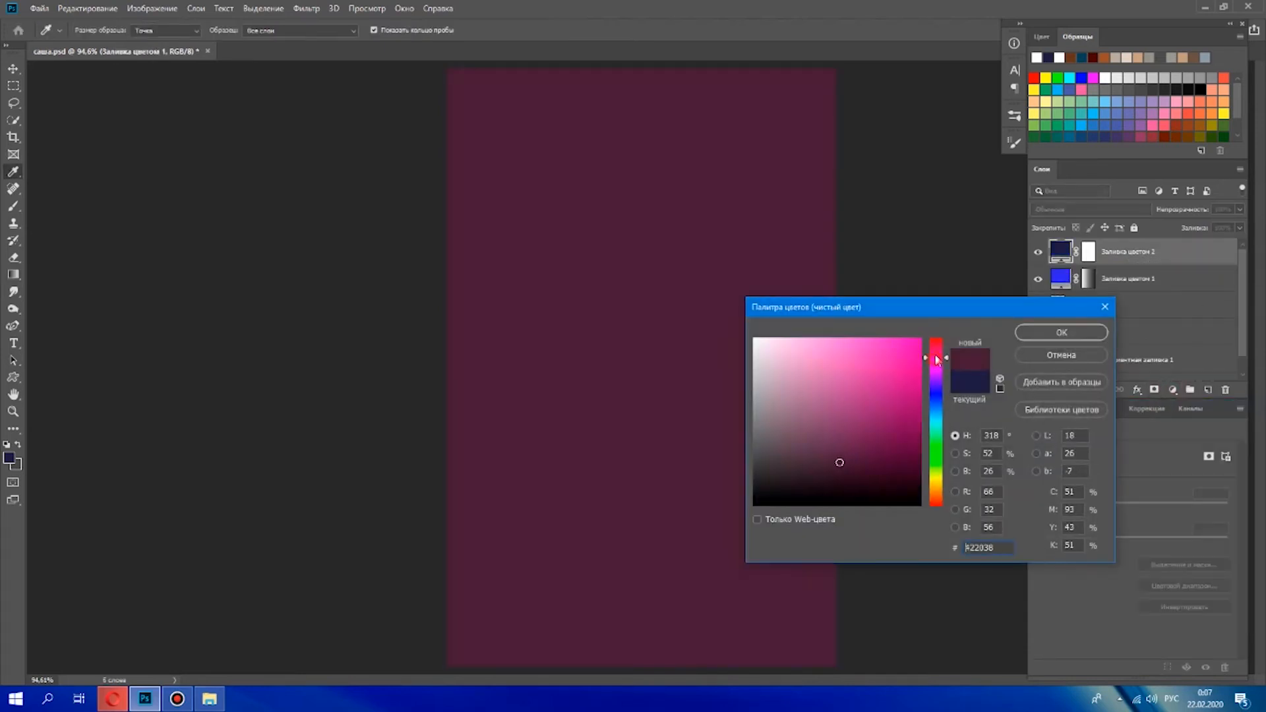
click(900, 357)
click(1042, 332)
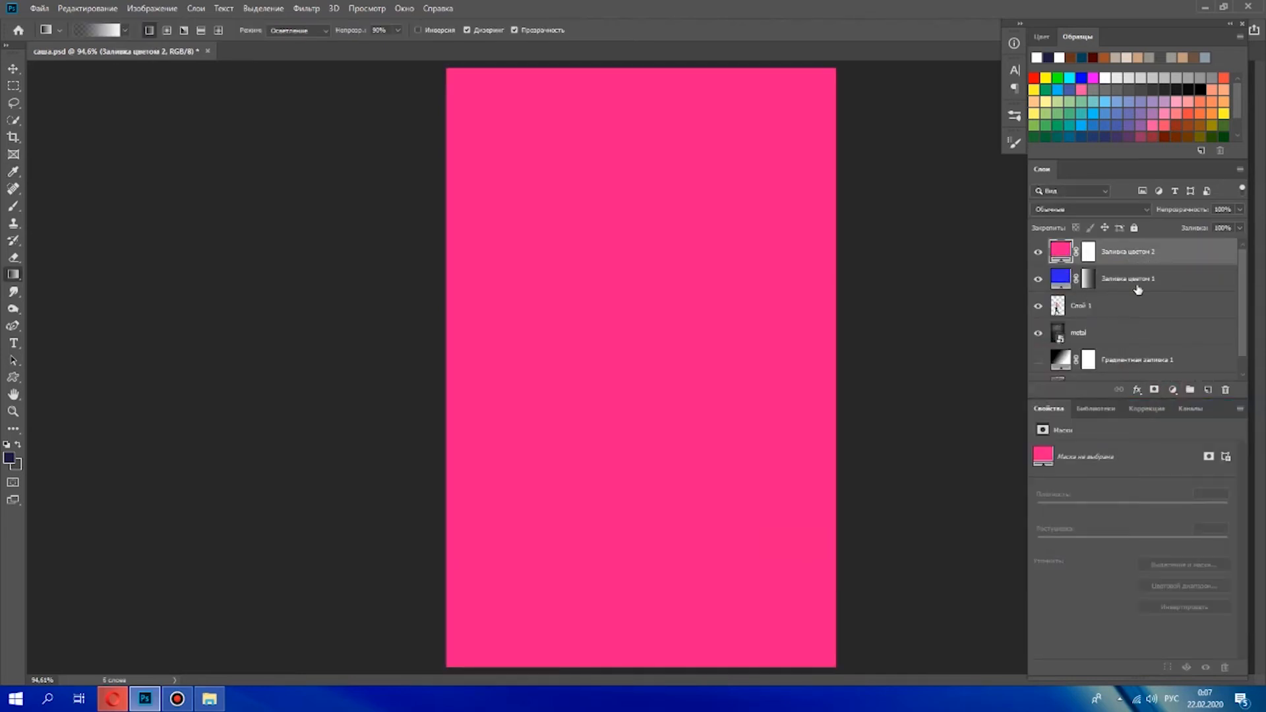
click(1136, 210)
click(1100, 277)
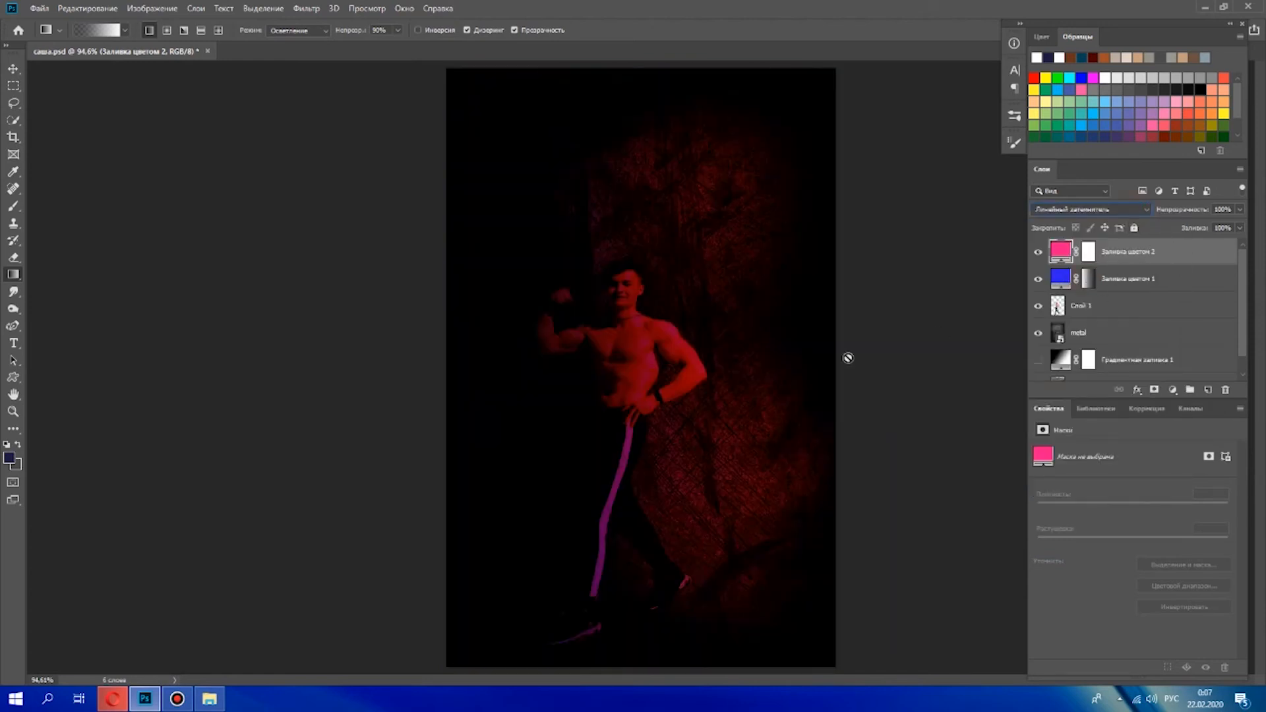
- Invert the pink fill's mask and draw a horizontal gradient on it so pink light falls on the hand-on-hip side
click(1089, 256)
click(1211, 607)
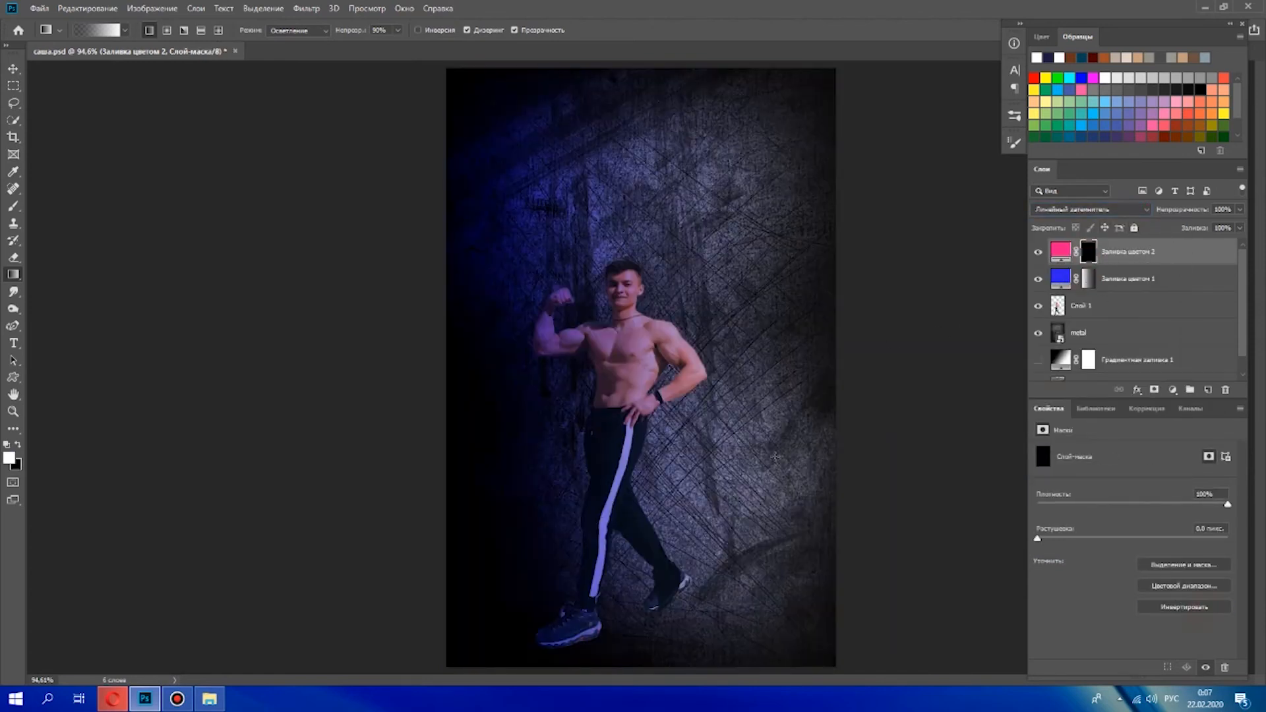
drag(164, 379, 950, 381)
- Lower the opacity of the blue fill layer and set the pink fill layer's opacity to about 33%
click(1155, 280)
click(1240, 209)
drag(1241, 226, 1198, 231)
click(1180, 250)
click(1239, 209)
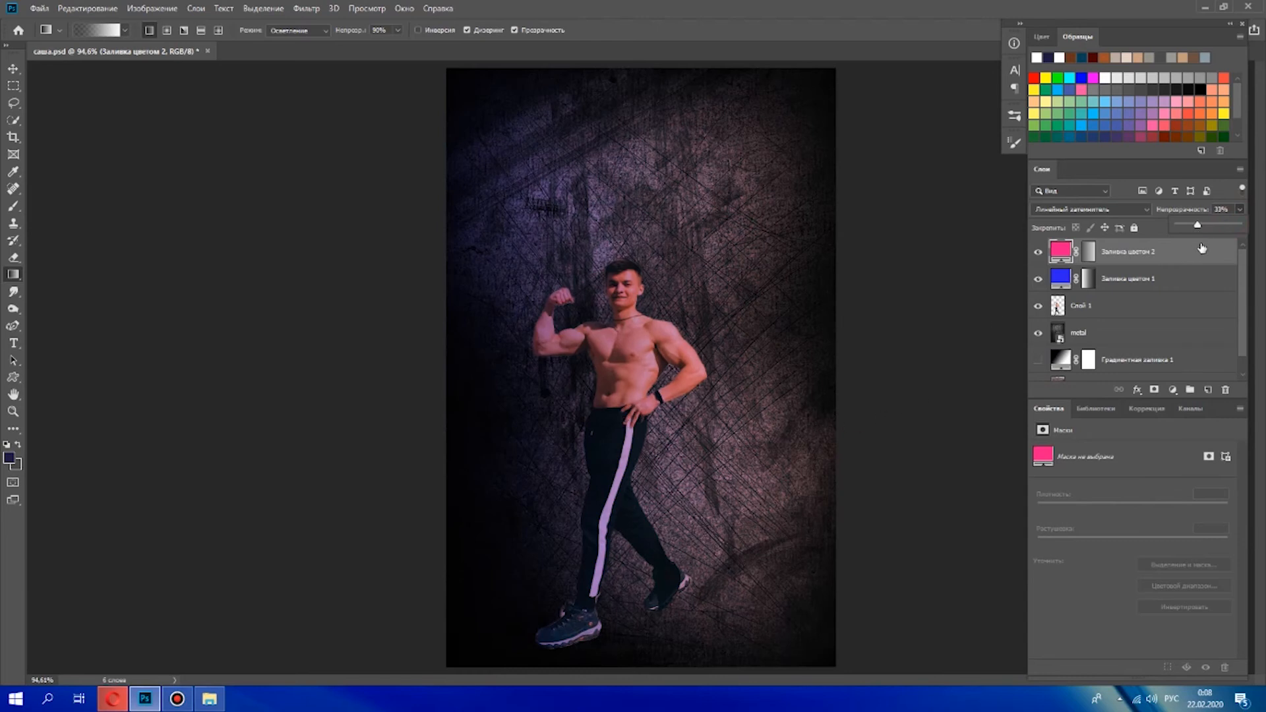
- Burn shadows into the metal layer around the shoes and between the legs with a soft round 36 px brush
click(1121, 305)
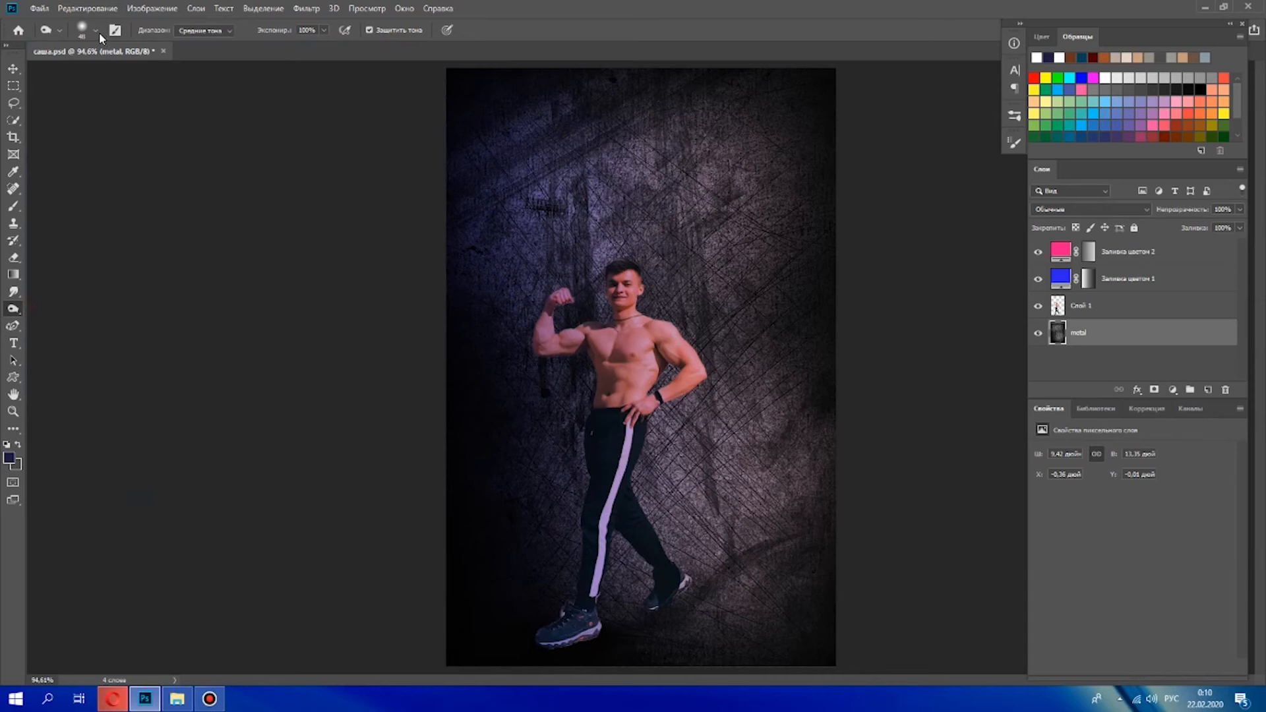
click(94, 30)
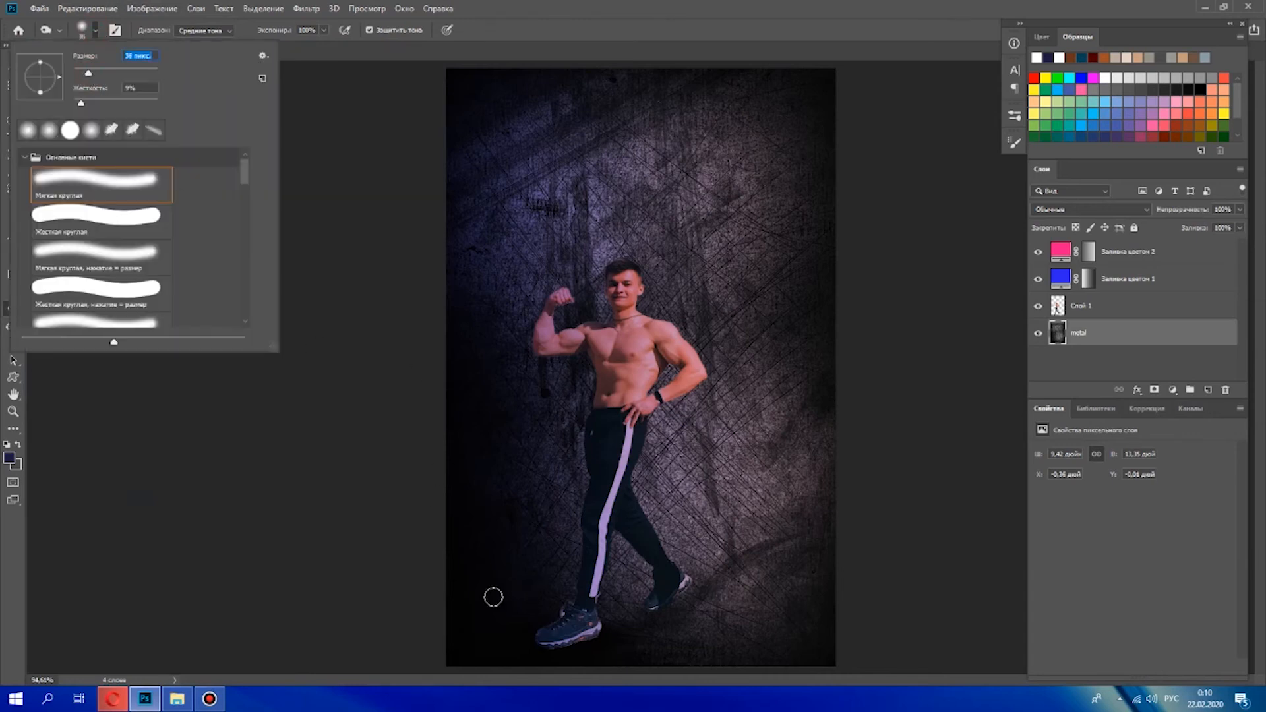
click(541, 647)
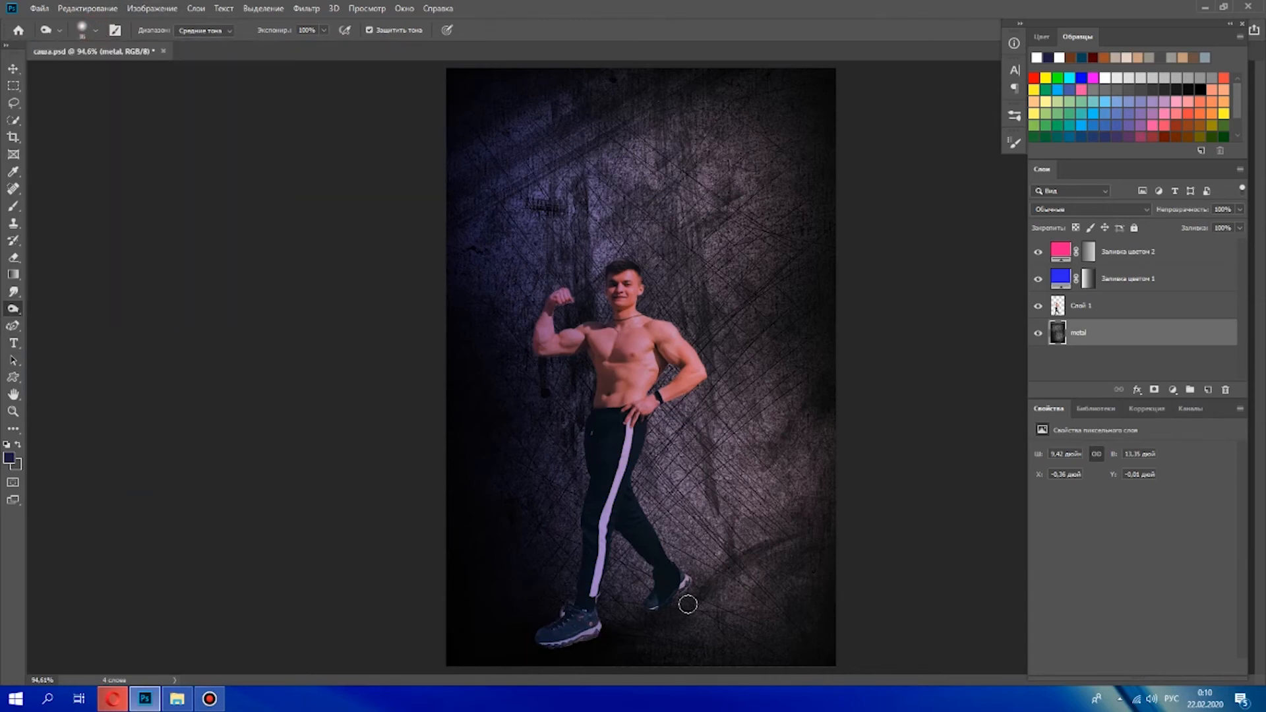
mouse_move(651, 613)
mouse_down()
mouse_move(673, 596)
mouse_move(619, 534)
mouse_up()
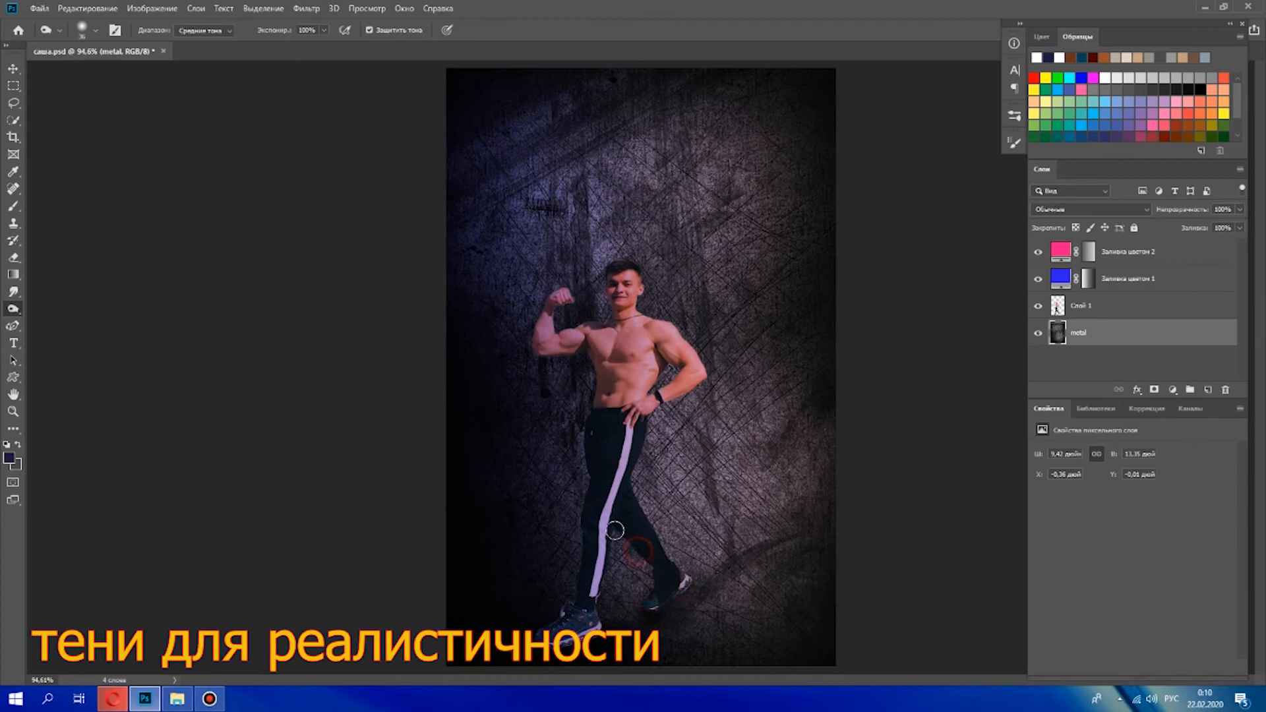
drag(558, 621, 577, 592)
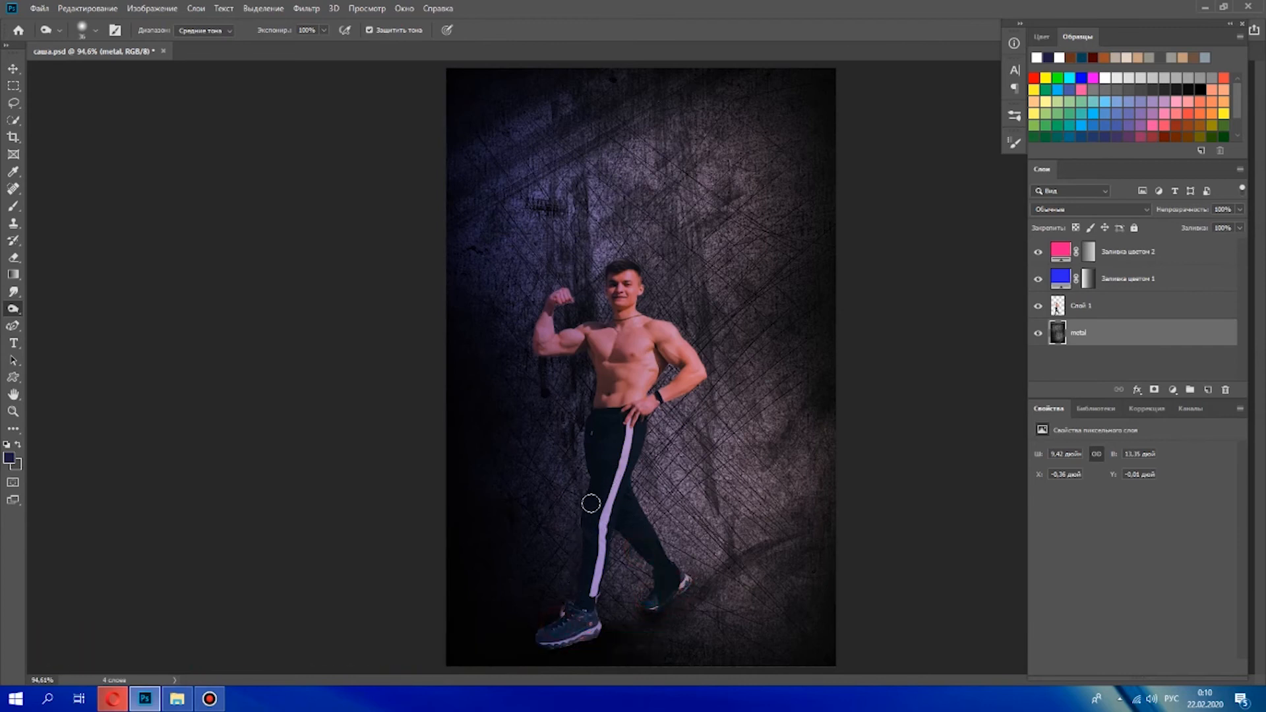
- Burn shadows into the metal background along the man's waist, raised arm, head and outer thigh
drag(588, 401, 595, 365)
drag(530, 331, 552, 291)
drag(603, 261, 598, 319)
drag(581, 432, 575, 514)
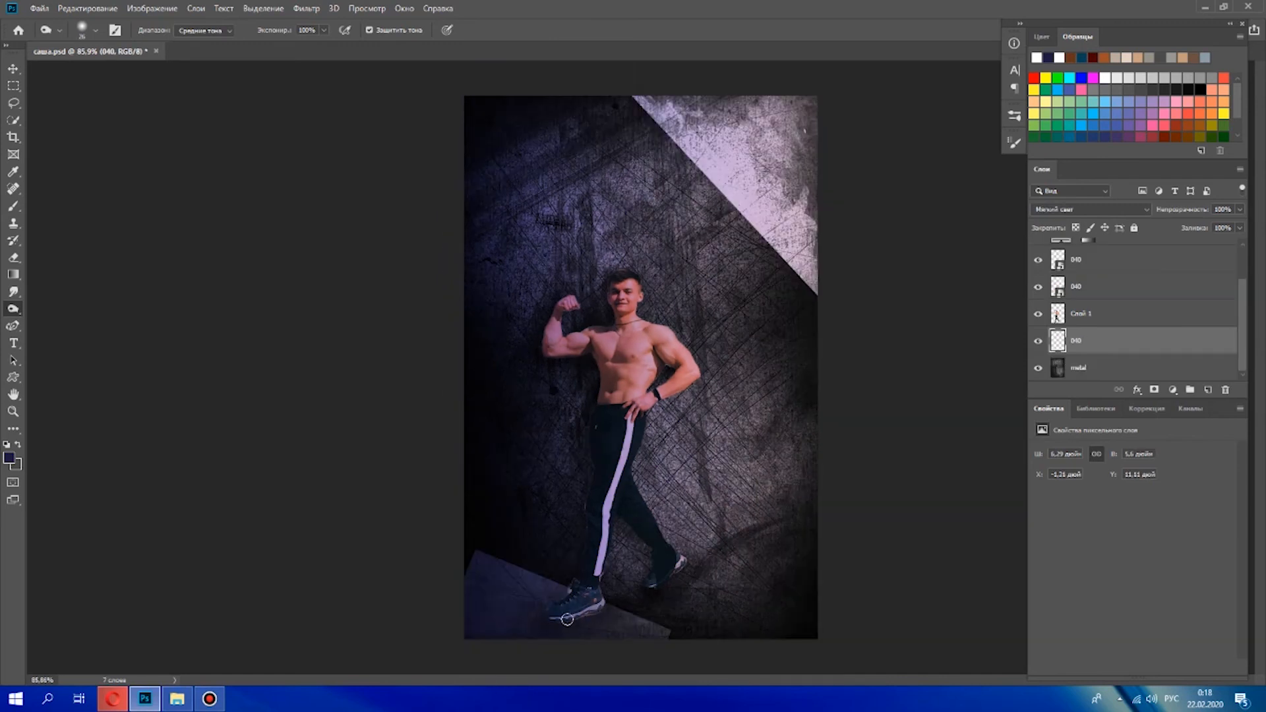
- Zoom in on the man in the original group photo to compare it with the composite
key(alt+bracketleft)
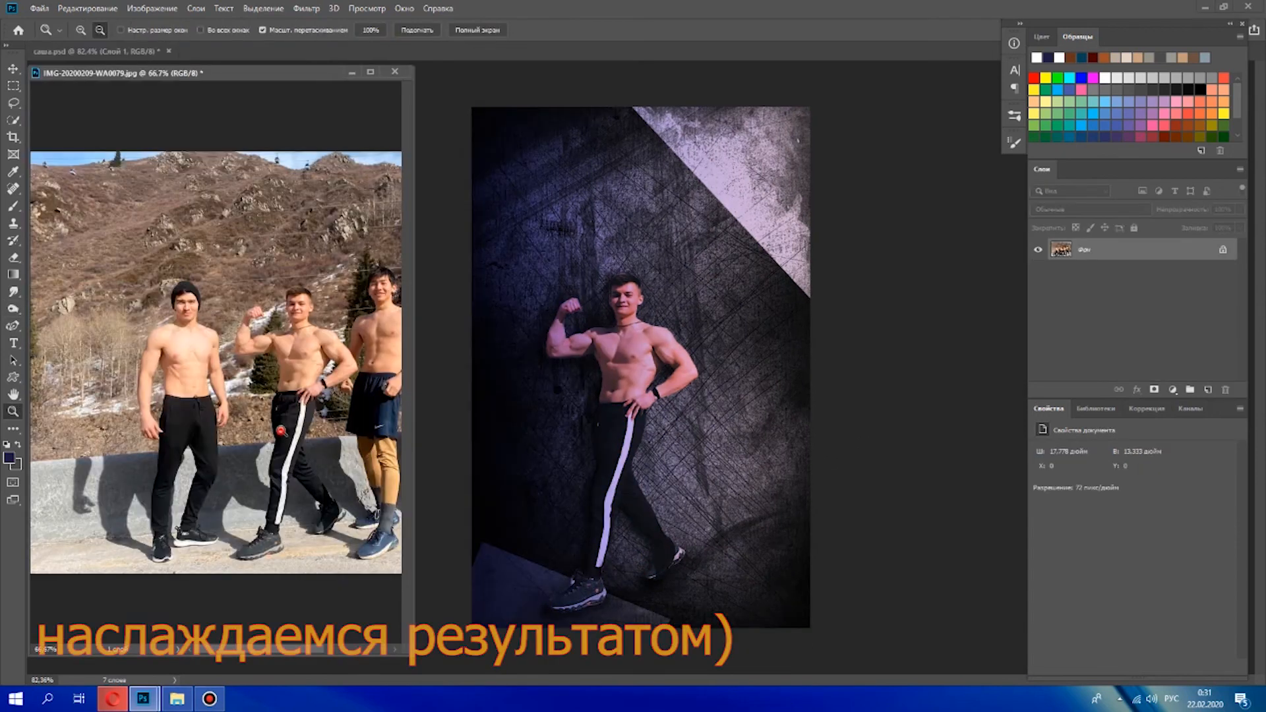
mouse_move(310, 327)
mouse_down()
mouse_move(328, 327)
mouse_move(310, 334)
mouse_up()
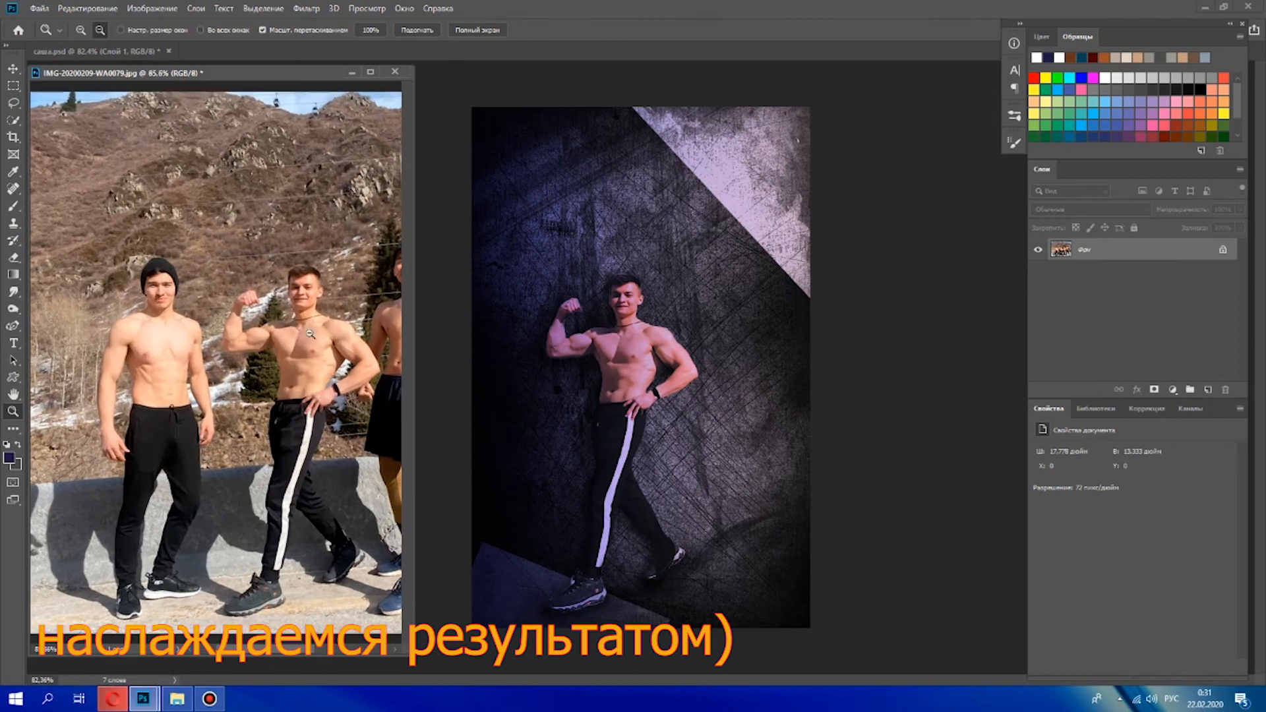